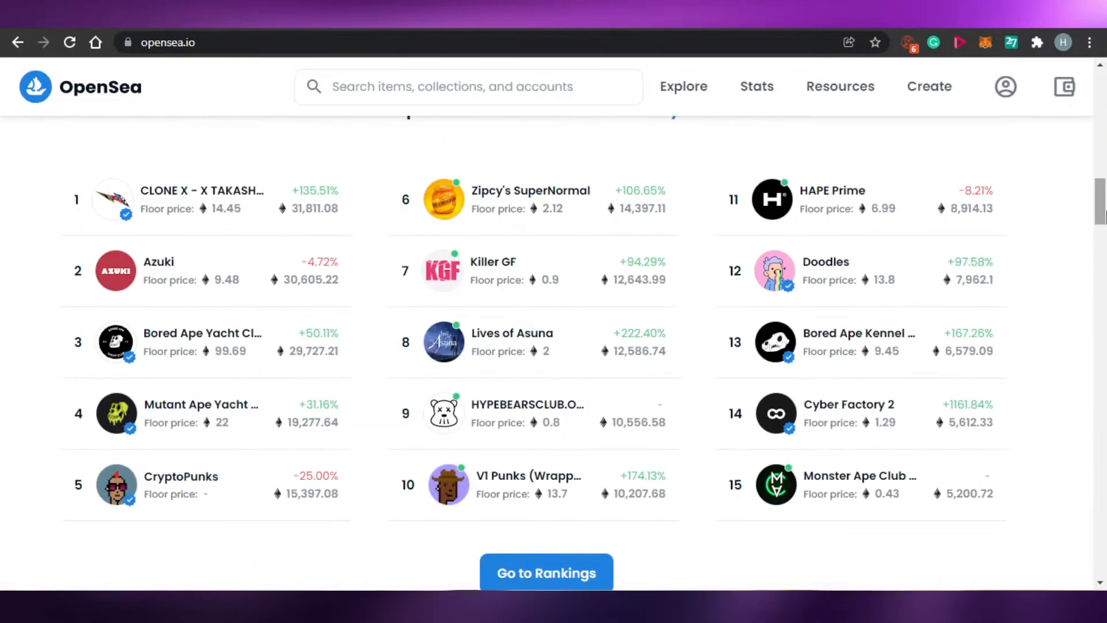
Look through the OpenSea homepage, from the featured artwork and notable drops to the top collections and getting-started resources.
scroll(1104, 155, "up", 10)
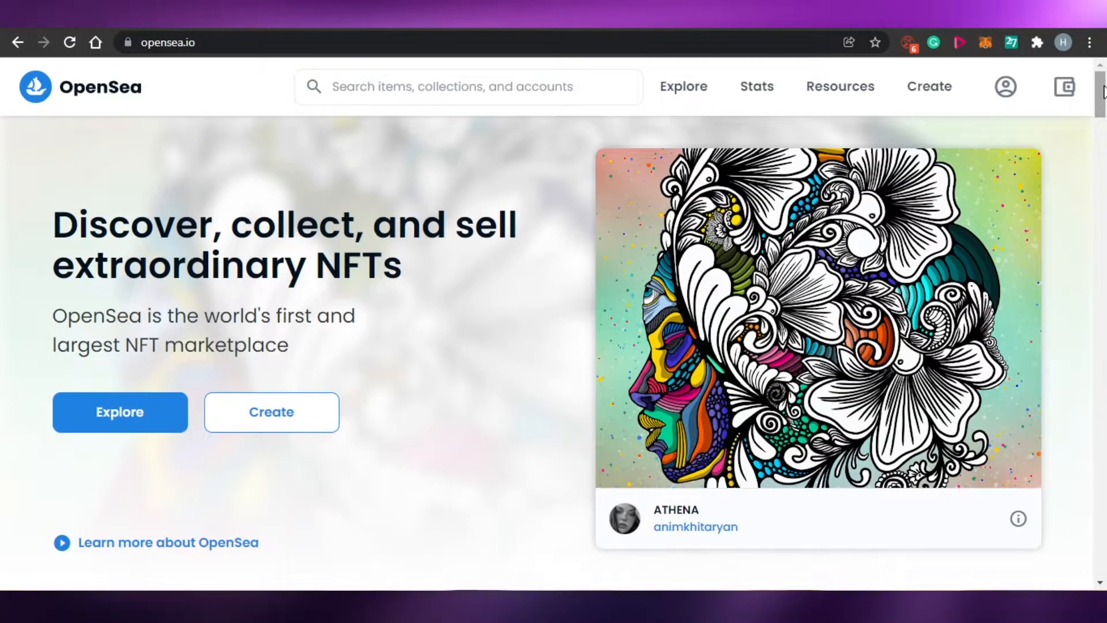
scroll(1104, 92, "down", 20)
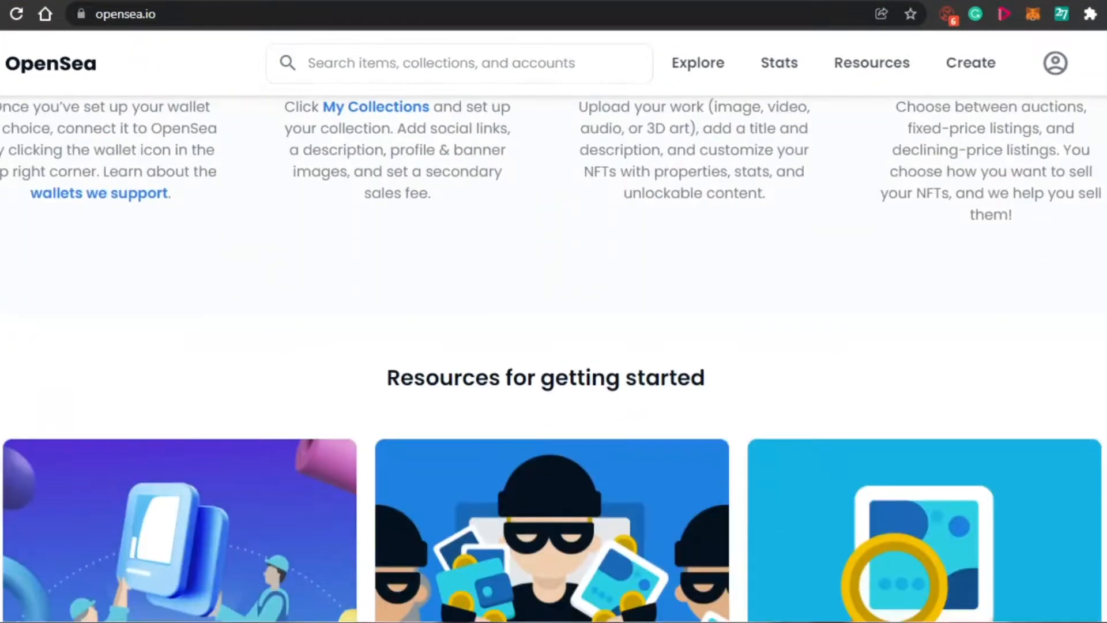
scroll(553, 358, "down", 10)
scroll(553, 358, "up", 20)
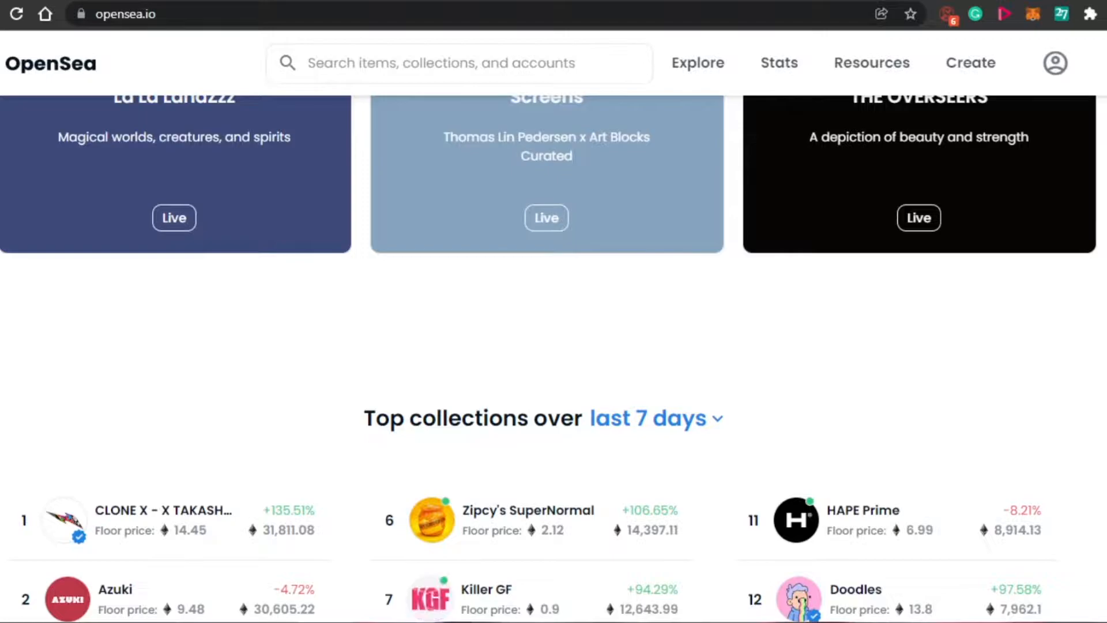
scroll(554, 358, "up", 15)
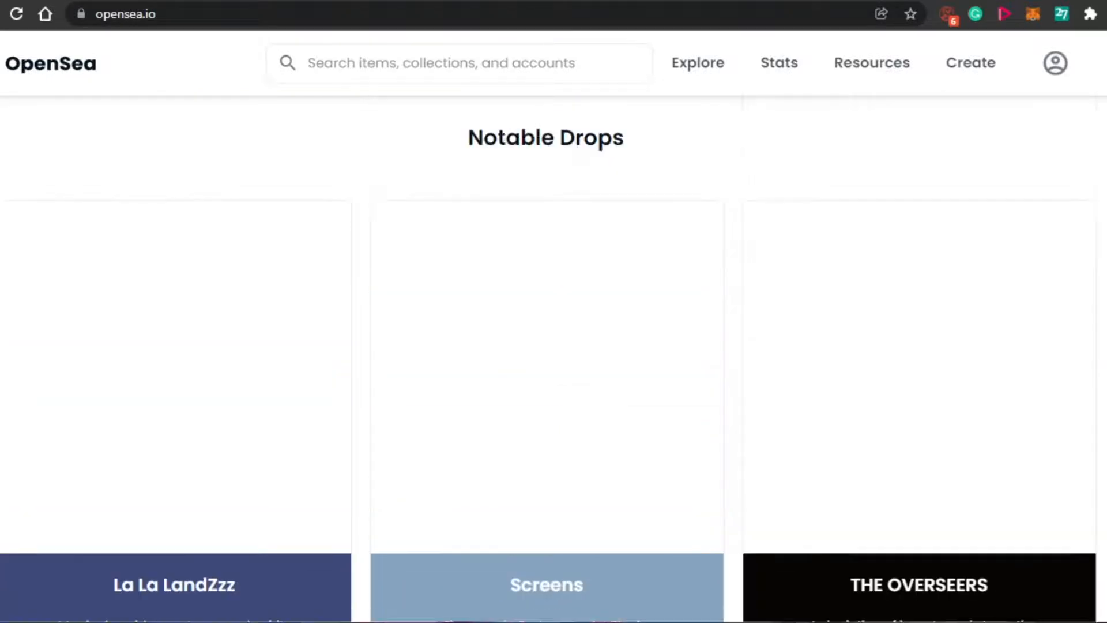
scroll(554, 357, "up", 3)
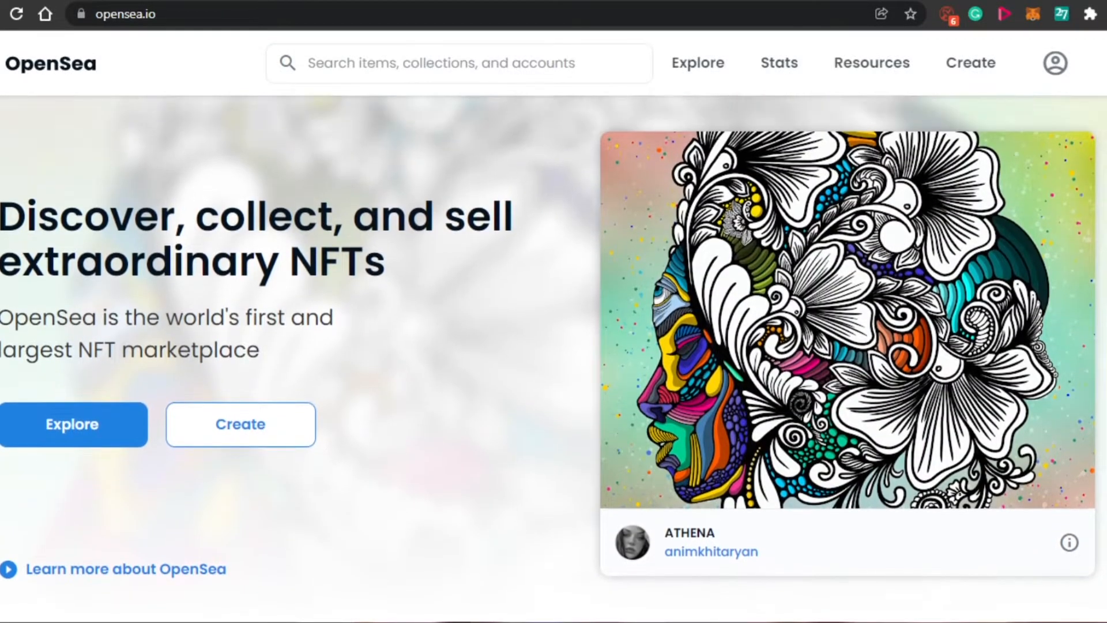
scroll(553, 357, "down", 15)
scroll(554, 358, "up", 4)
scroll(554, 357, "down", 1)
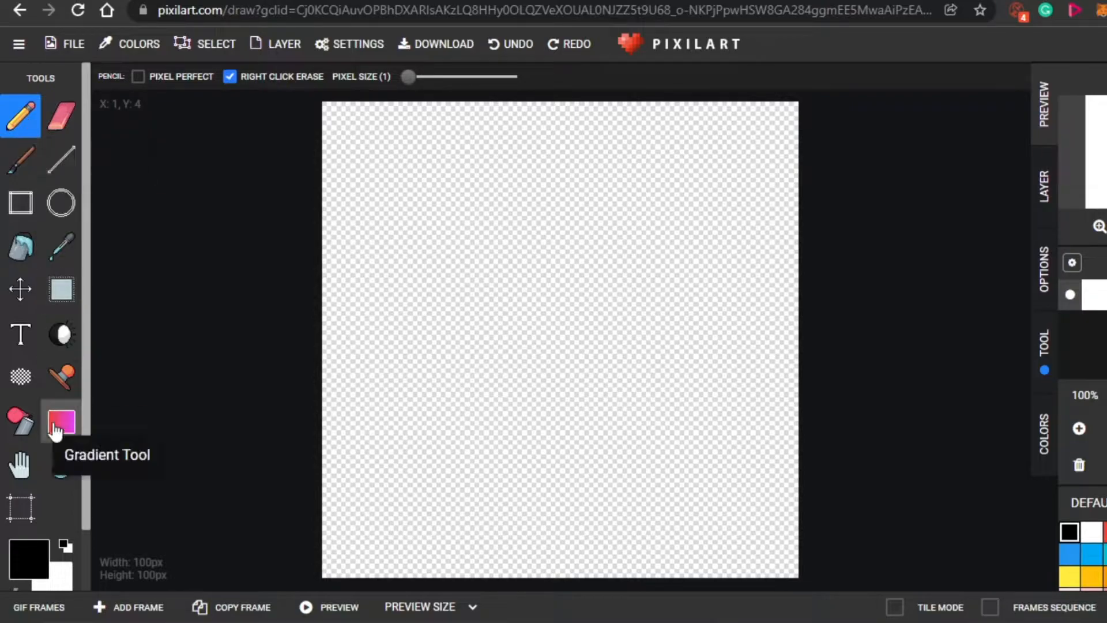
Look over the drawing tools and color palette, and show the layer settings.
mouse_move(86, 193)
left_mouse_down()
mouse_move(88, 359)
mouse_move(86, 215)
left_mouse_up()
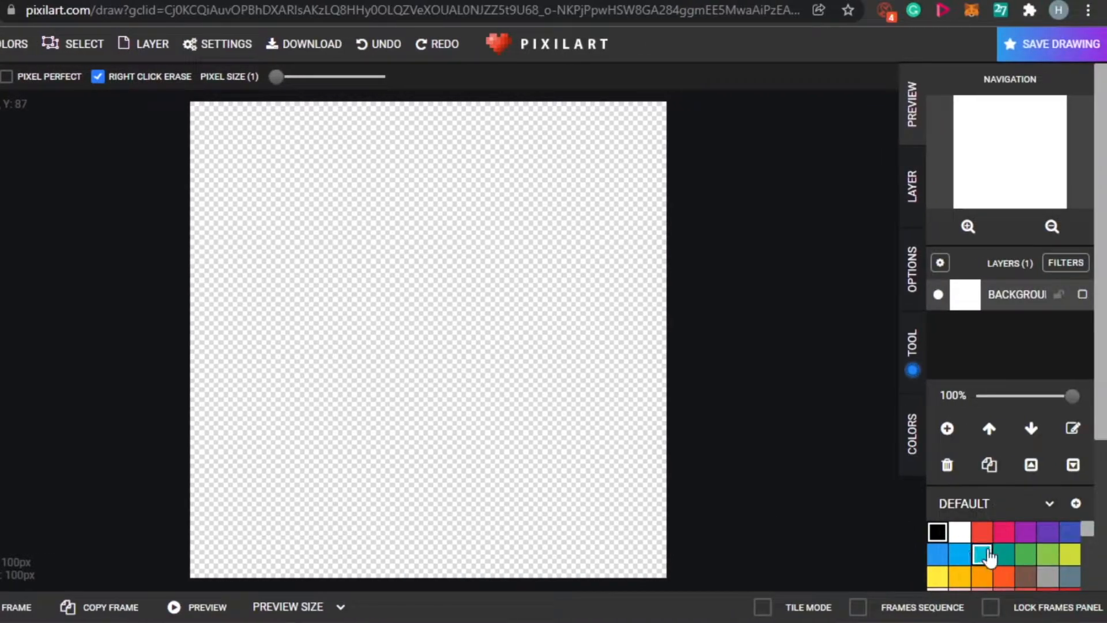
left_click(962, 555)
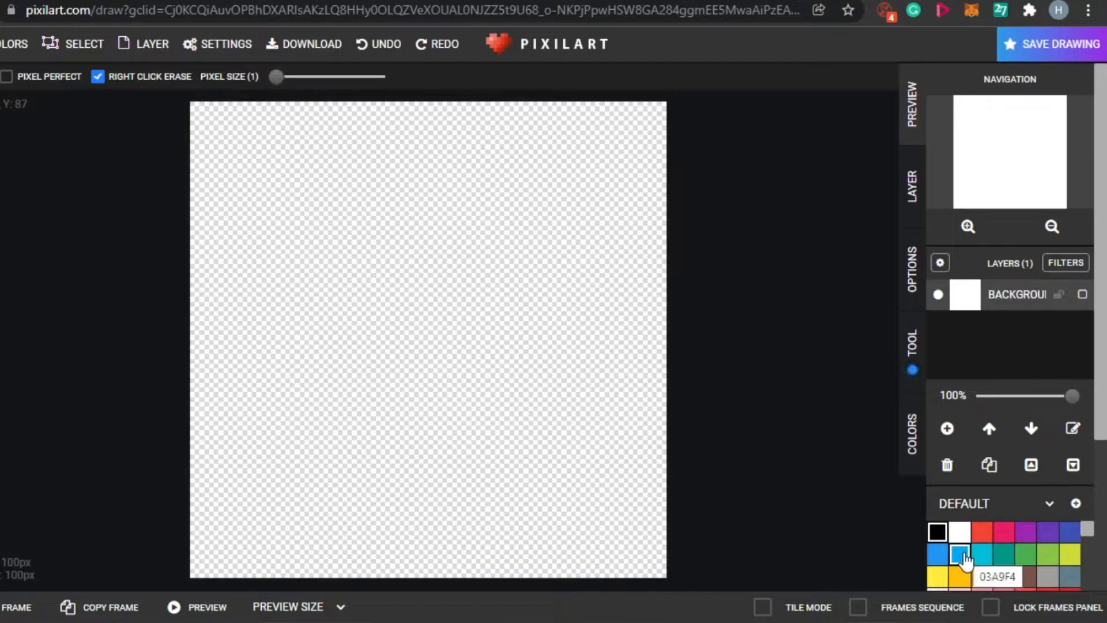
left_click(915, 196)
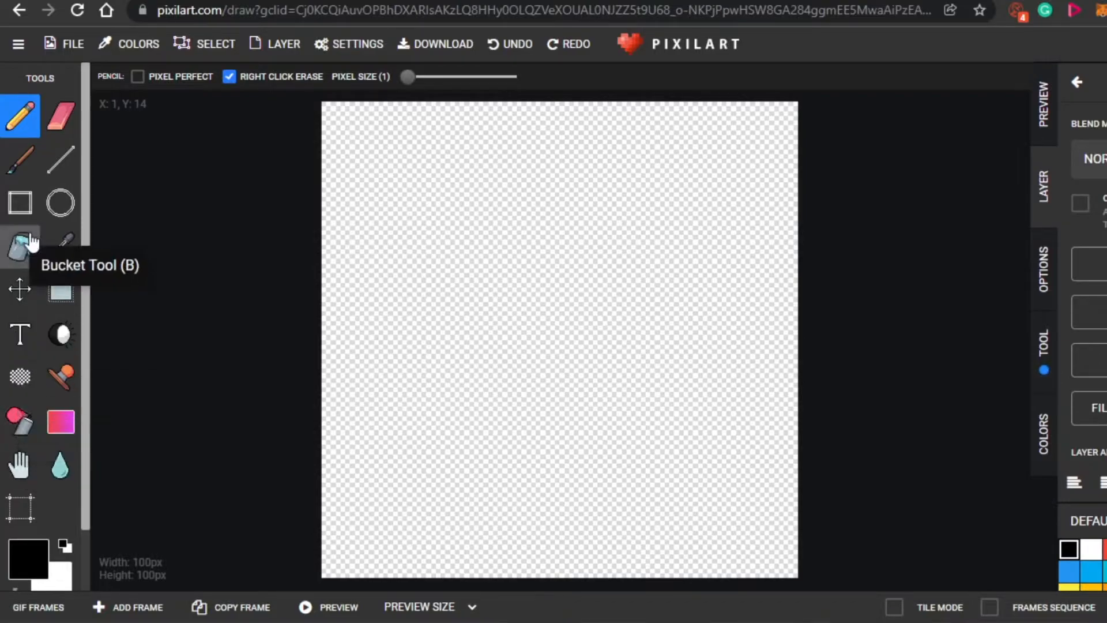
Fill the whole empty canvas with pink using the Bucket tool.
left_click(23, 164)
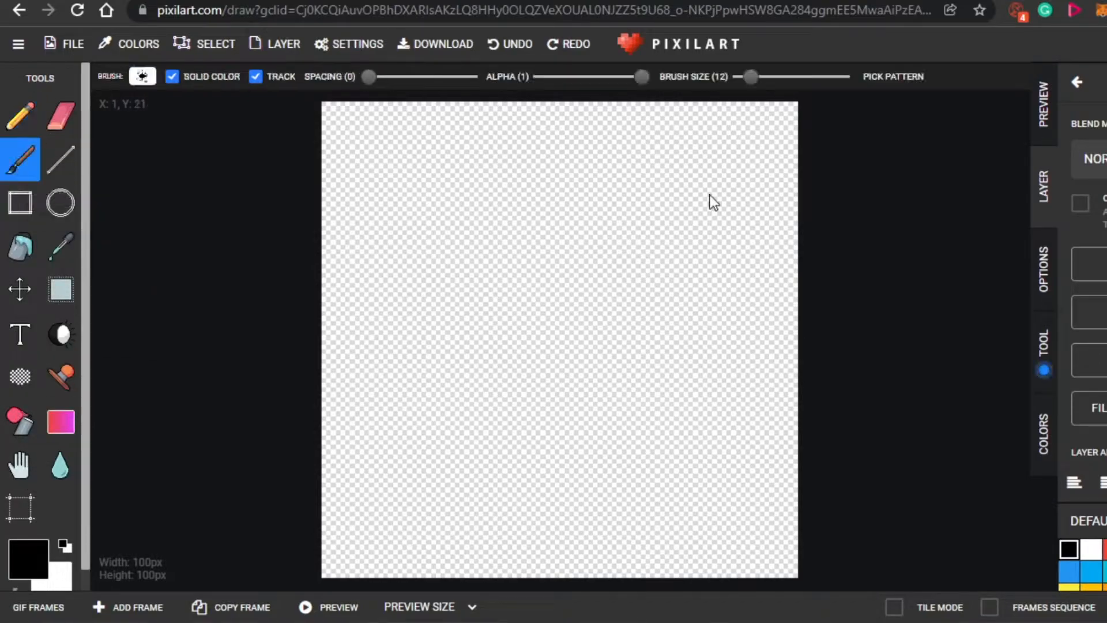
left_click(1106, 550)
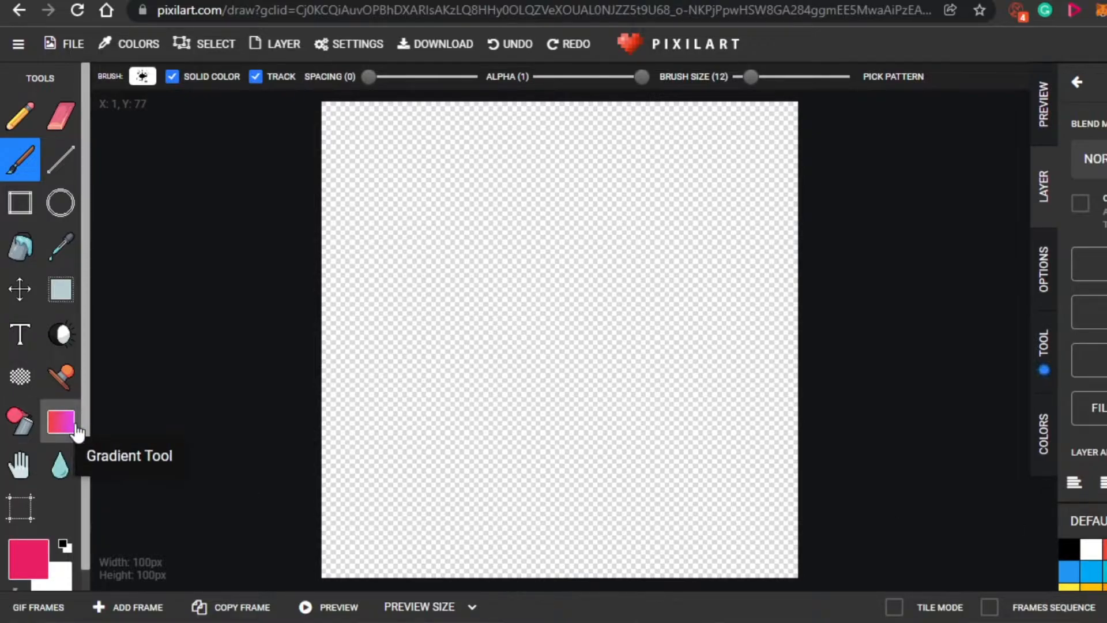
left_click(26, 259)
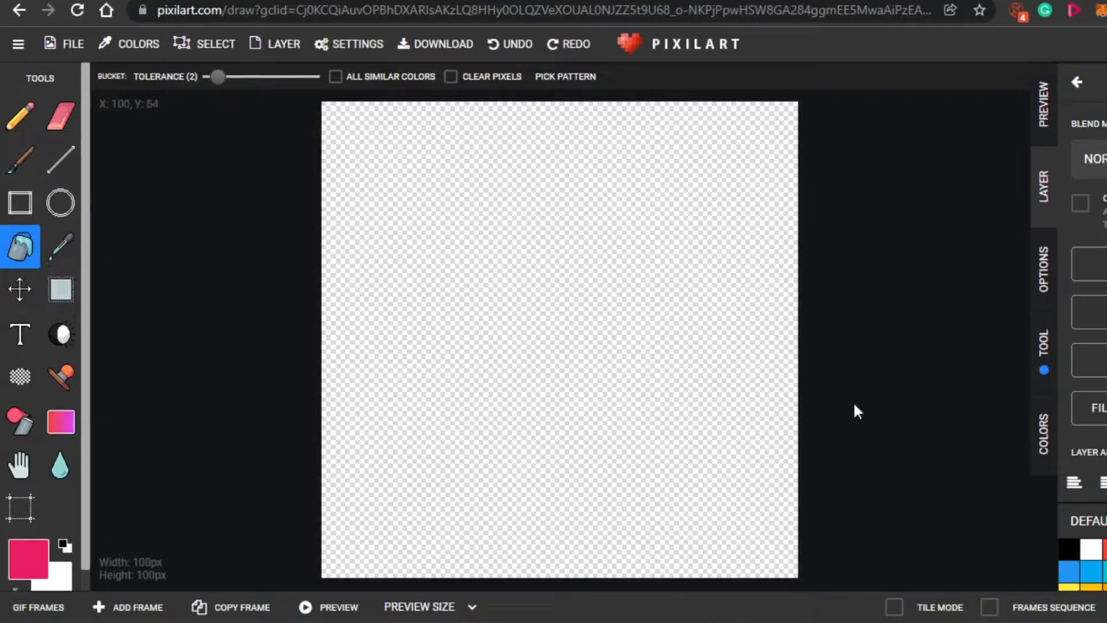
left_click(406, 231)
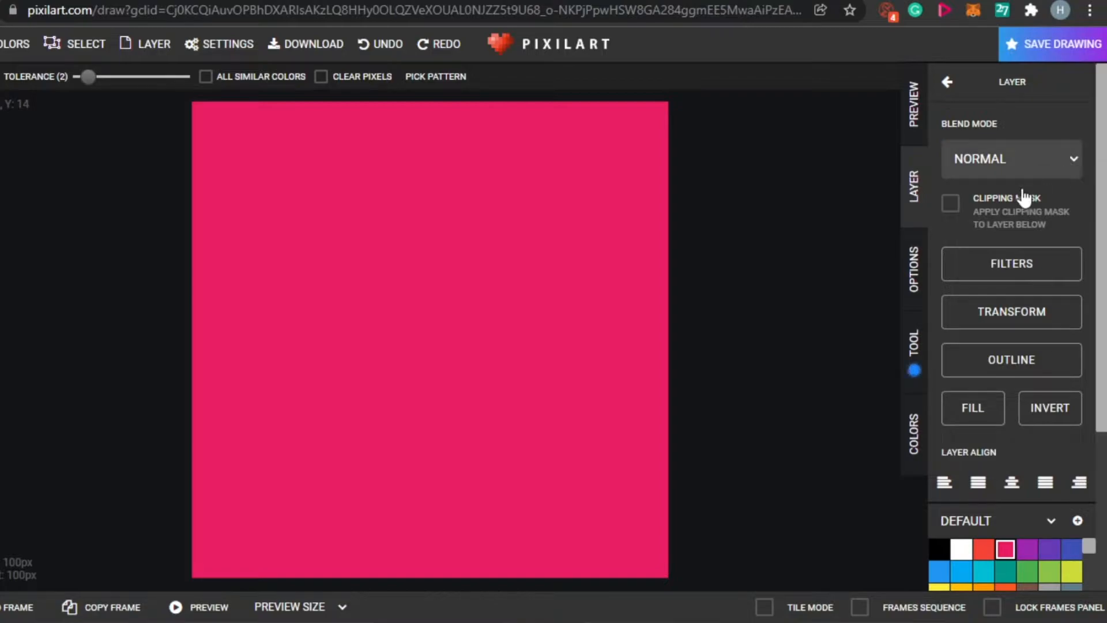
With the layer settings floated beside the canvas, add two new layers above the background and select the middle one.
left_click(987, 166)
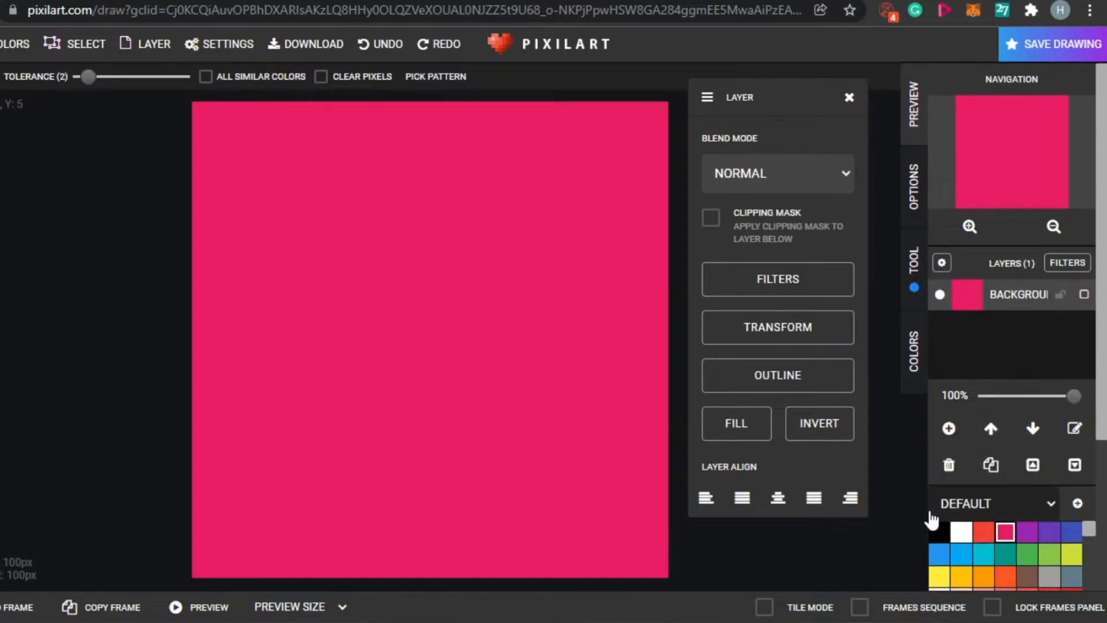
left_click(947, 431)
left_click(947, 431)
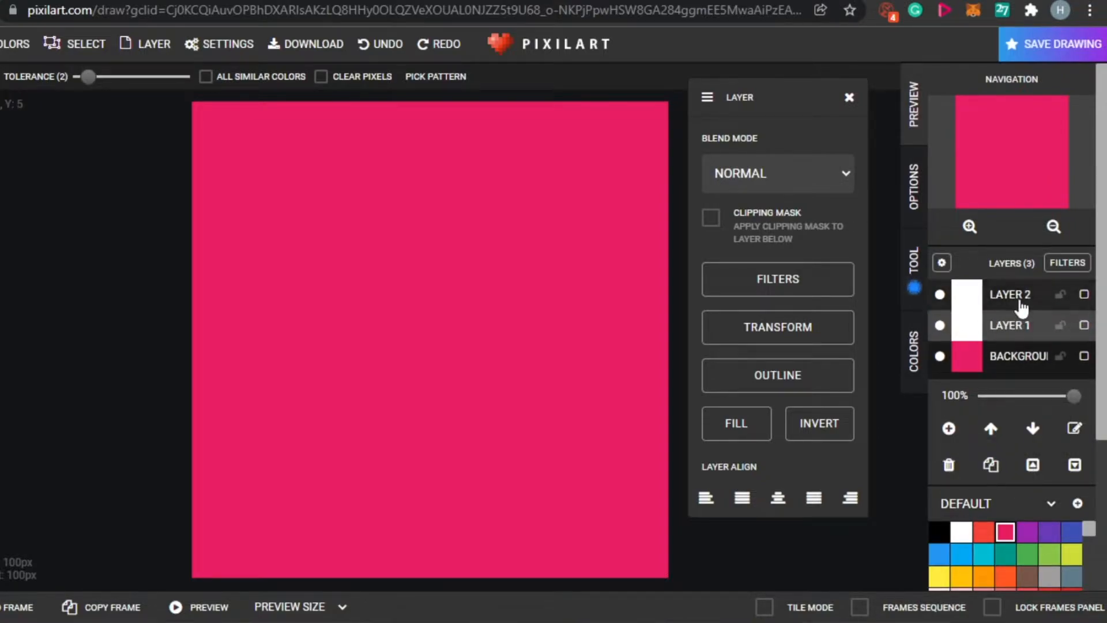
left_click(967, 324)
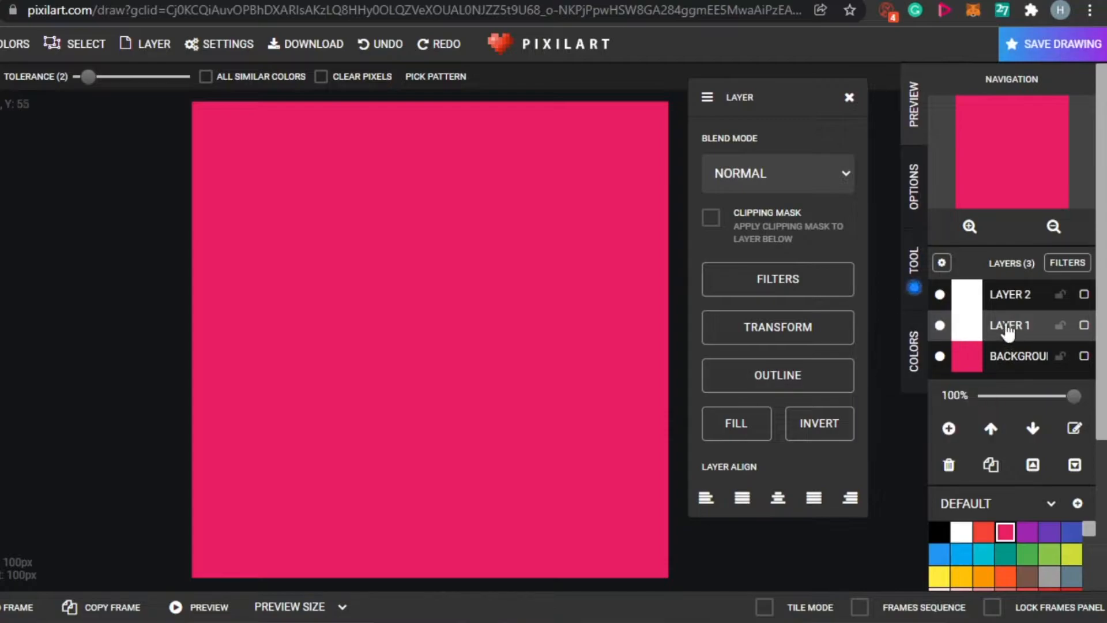
left_click(967, 330)
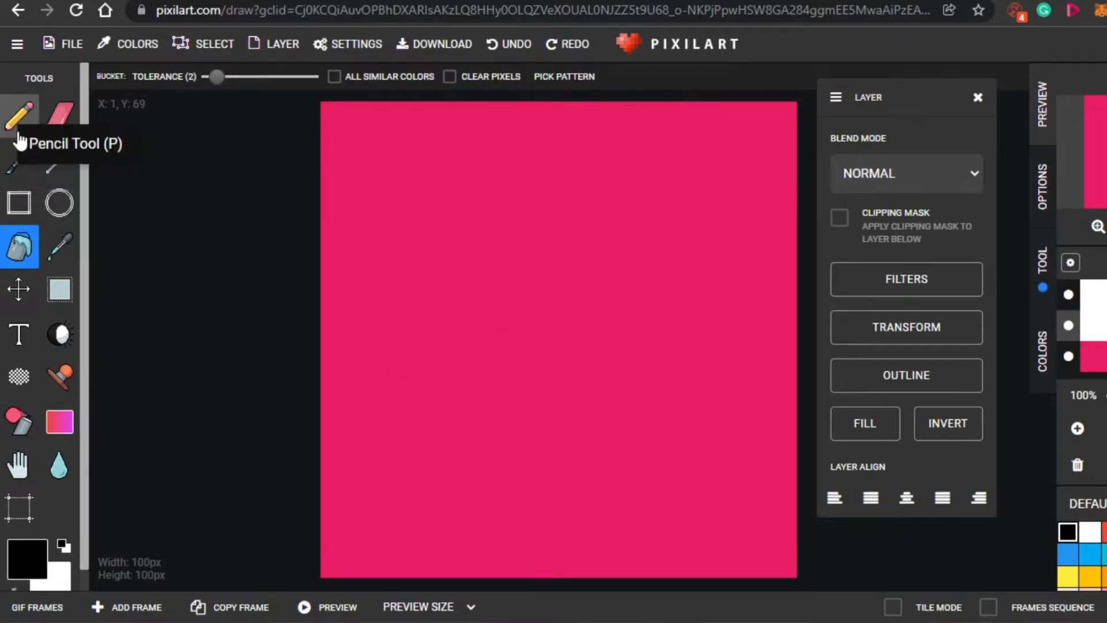
Paint a large rounded light blue head outline with a size 2 brush on the top layer and fill its interior.
left_click(19, 160)
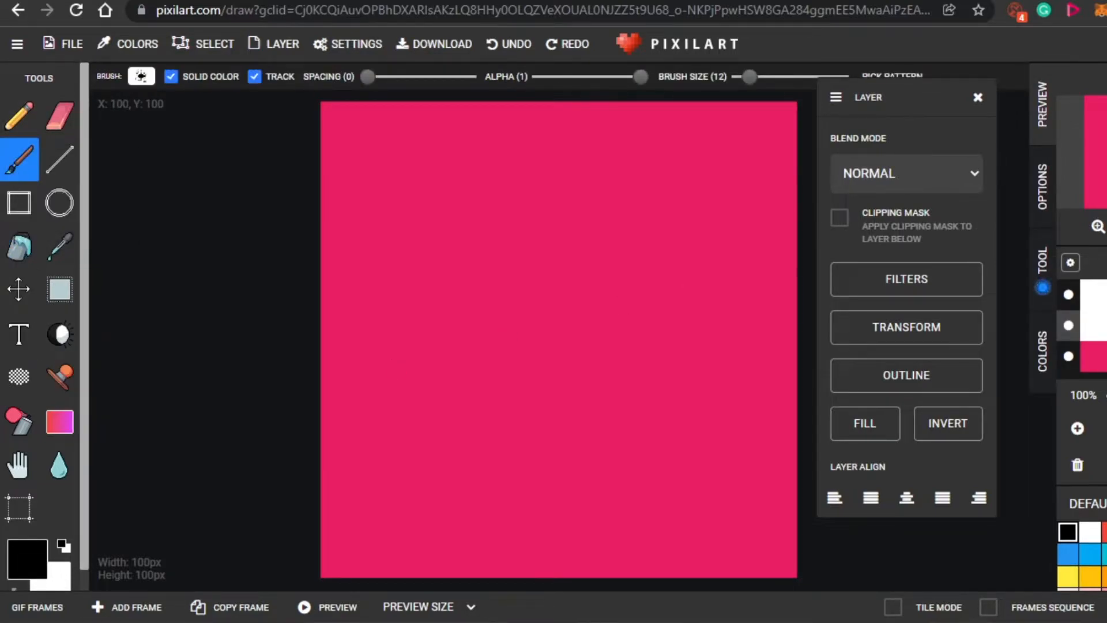
left_click(1104, 531)
left_click(1091, 556)
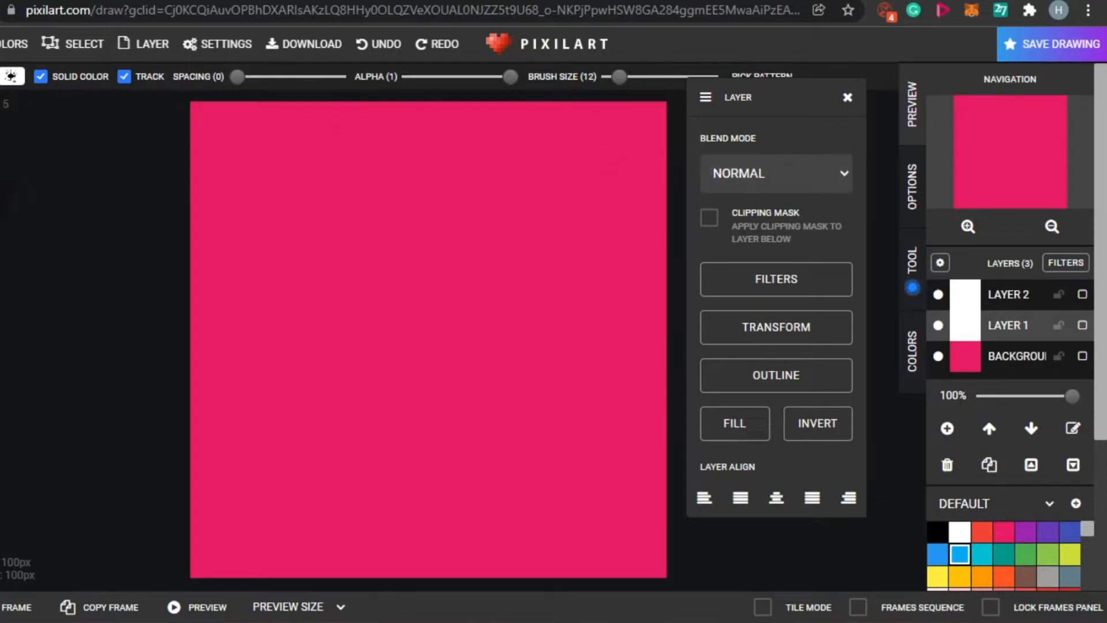
left_click_drag(619, 77, 606, 77)
left_click_drag(300, 196, 353, 172)
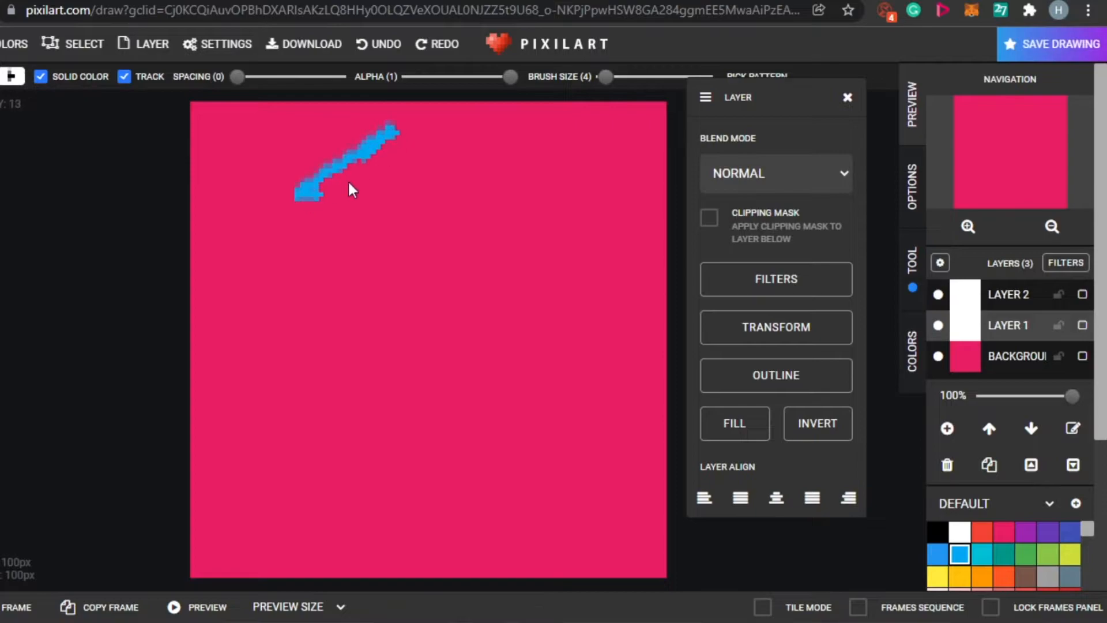
left_click_drag(608, 80, 601, 84)
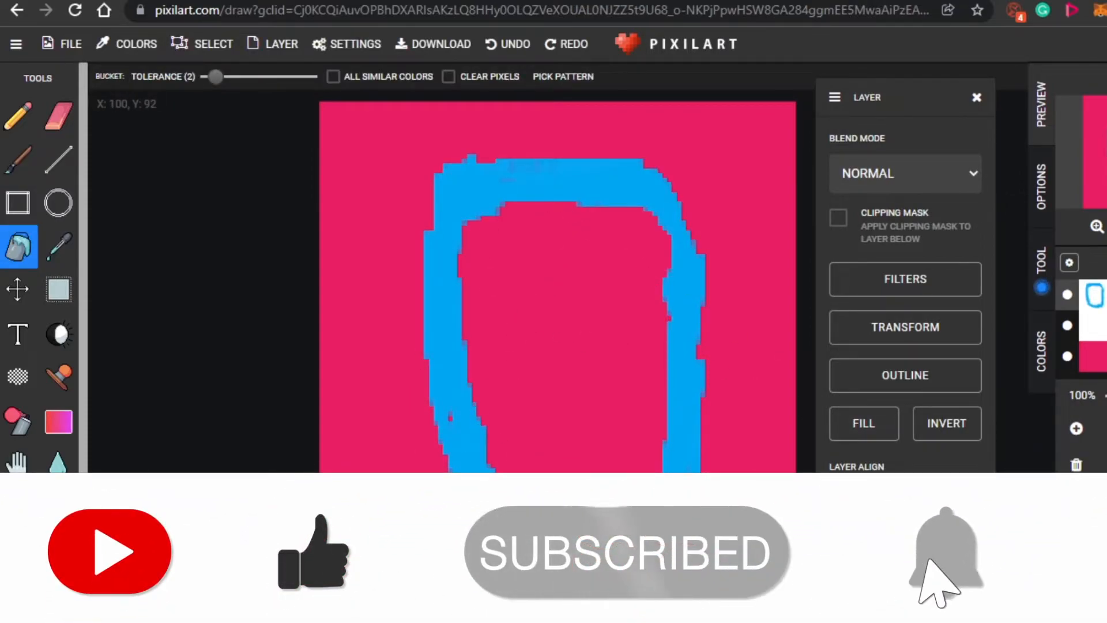
left_click(522, 353)
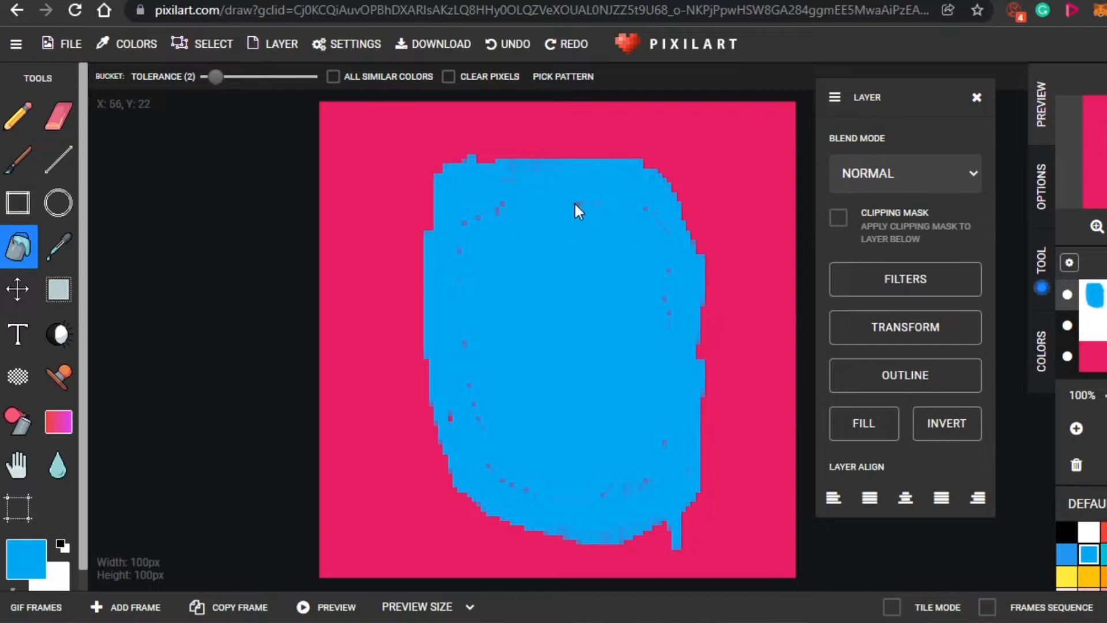
Paint over the leftover specks inside the head shape with the light blue brush.
left_click(19, 163)
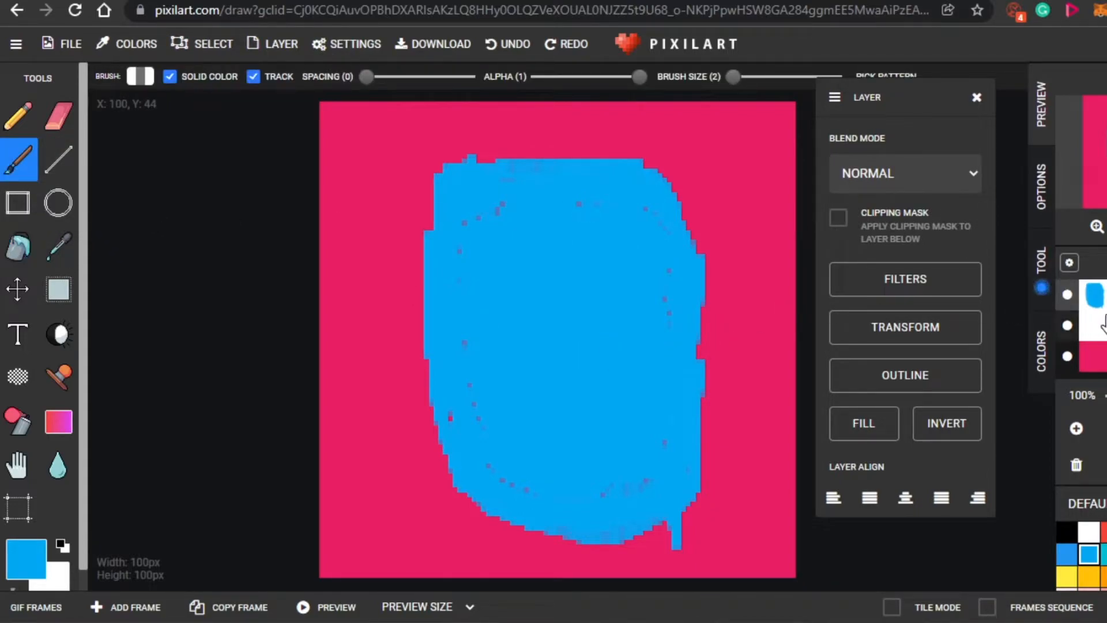
mouse_move(507, 206)
left_mouse_down()
mouse_move(474, 211)
mouse_move(522, 170)
mouse_move(456, 217)
left_mouse_up()
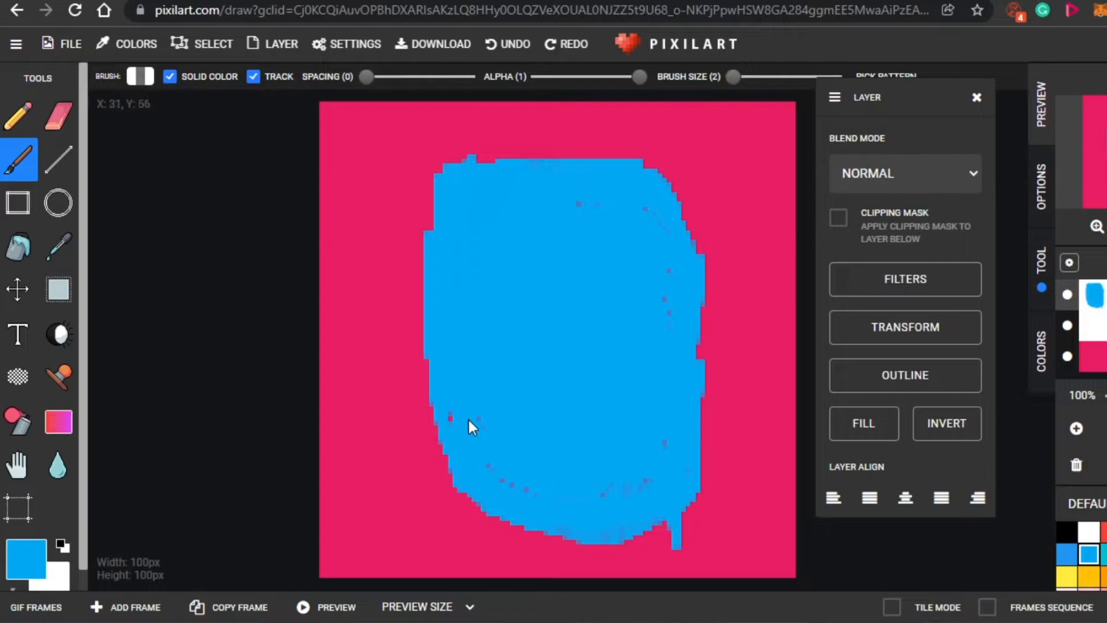
left_click(453, 420)
left_click_drag(514, 507, 526, 490)
mouse_move(635, 493)
left_mouse_down()
mouse_move(657, 458)
mouse_move(656, 421)
left_mouse_up()
left_click_drag(665, 271, 655, 223)
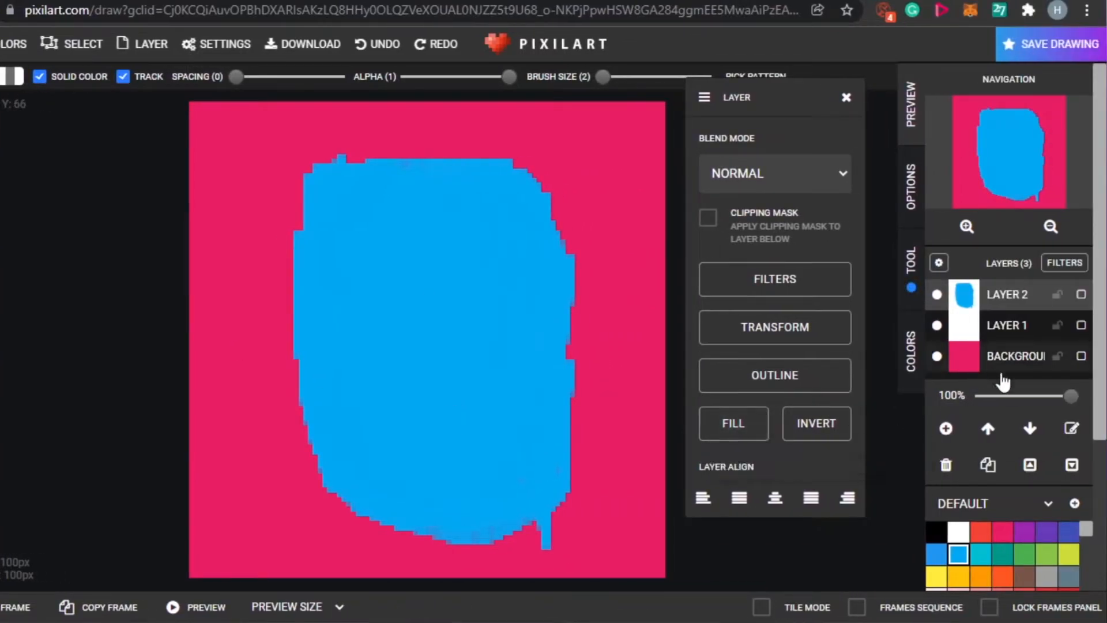
Trim the stray bumps and spike along the head's edges by painting over them in the background pink.
left_click(1010, 532)
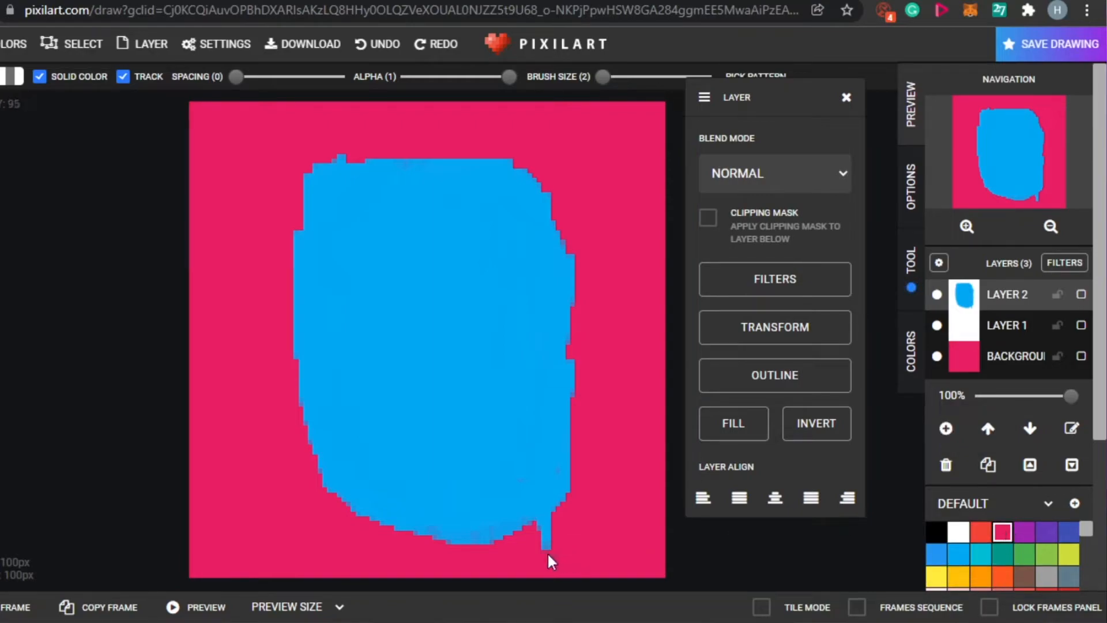
left_click_drag(295, 372, 297, 207)
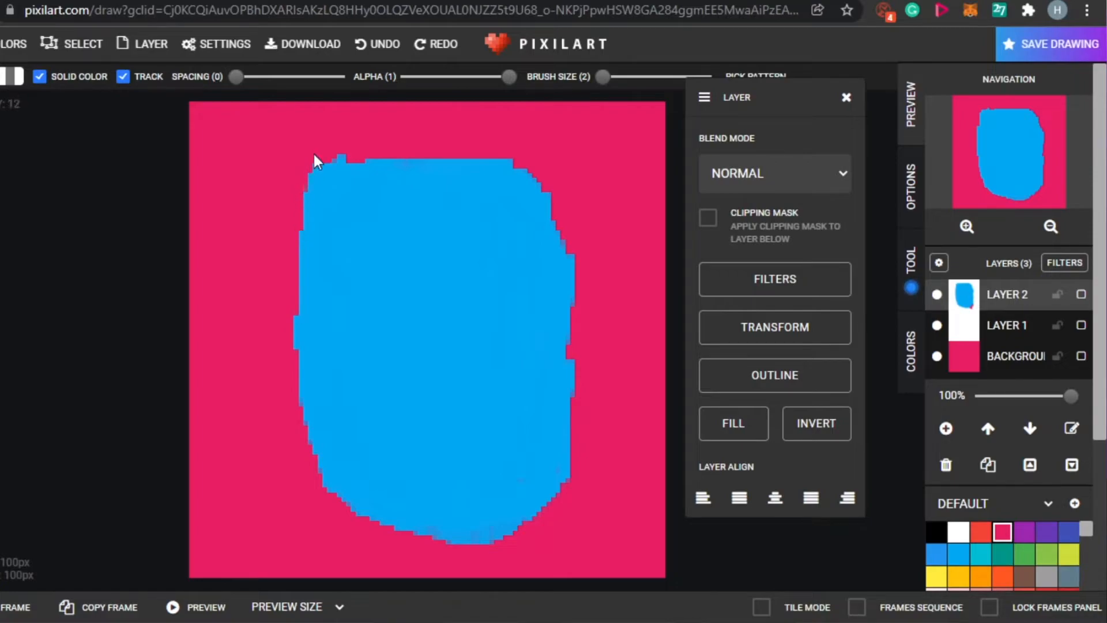
left_click_drag(570, 251, 571, 468)
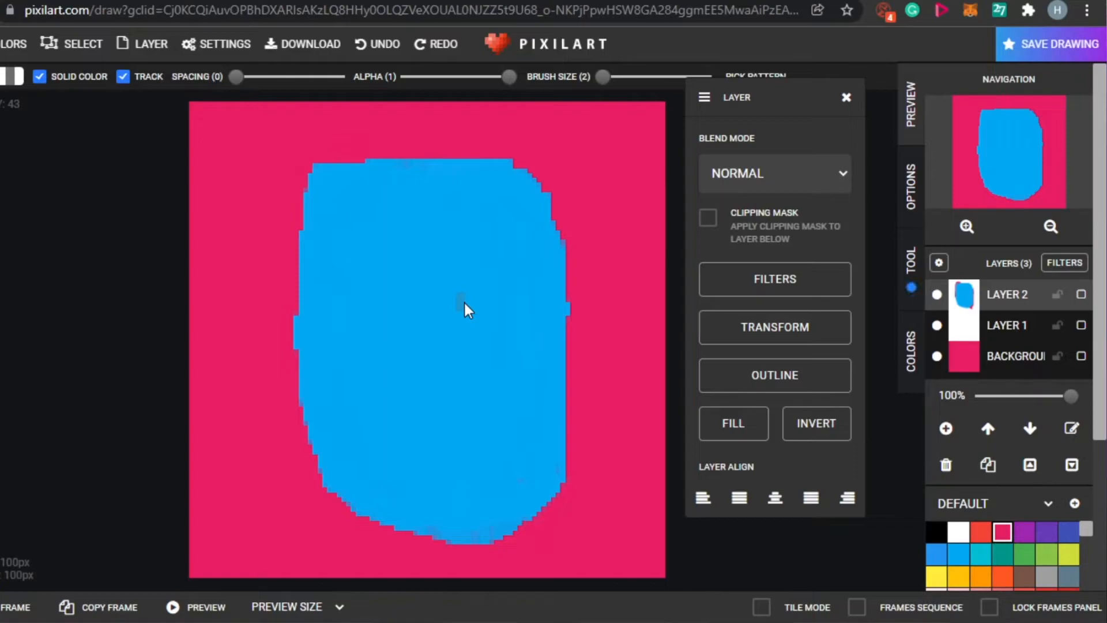
Paint a black face on the blue head with two cross-shaped eyes, a vertical nose line and a solid smiling mouth.
left_click(936, 533)
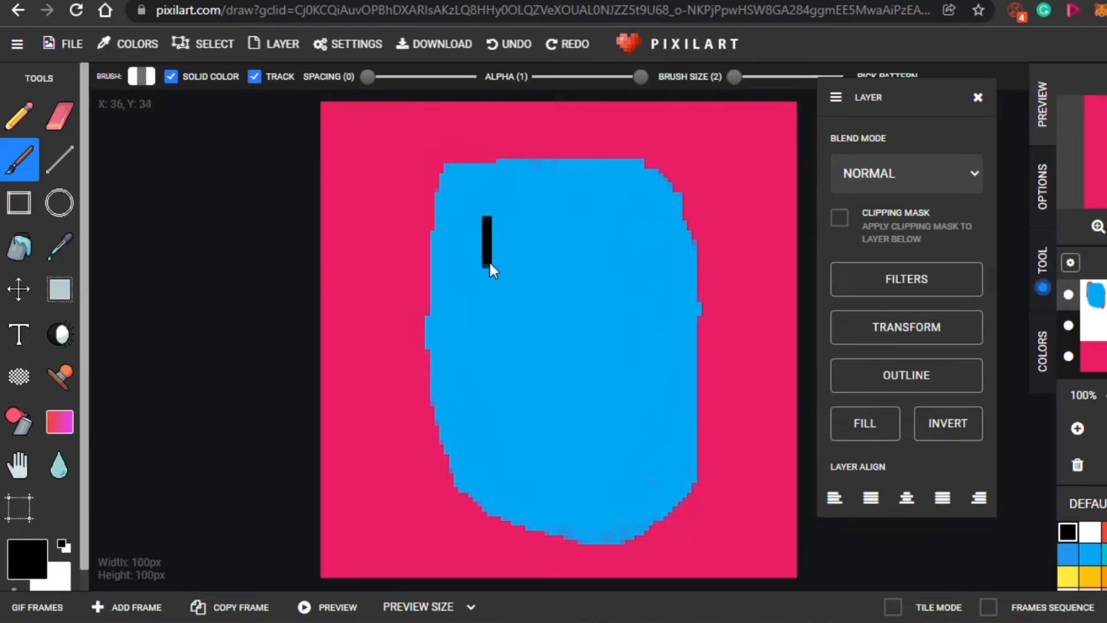
left_click_drag(499, 233, 517, 234)
left_click_drag(616, 213, 616, 266)
left_click_drag(588, 232, 643, 233)
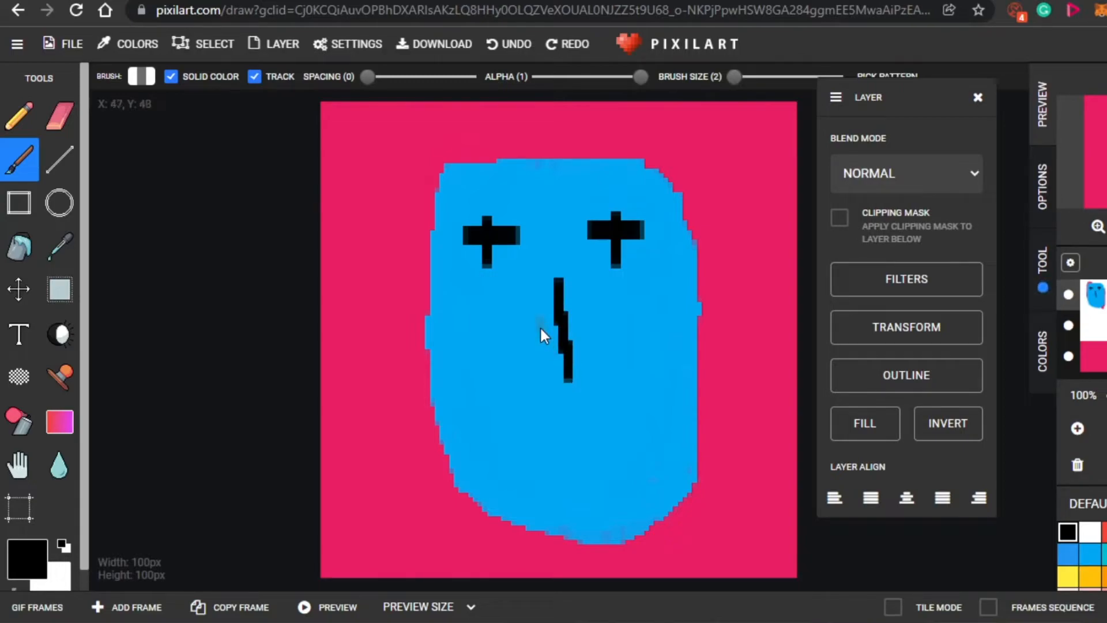
left_click_drag(491, 425, 491, 418)
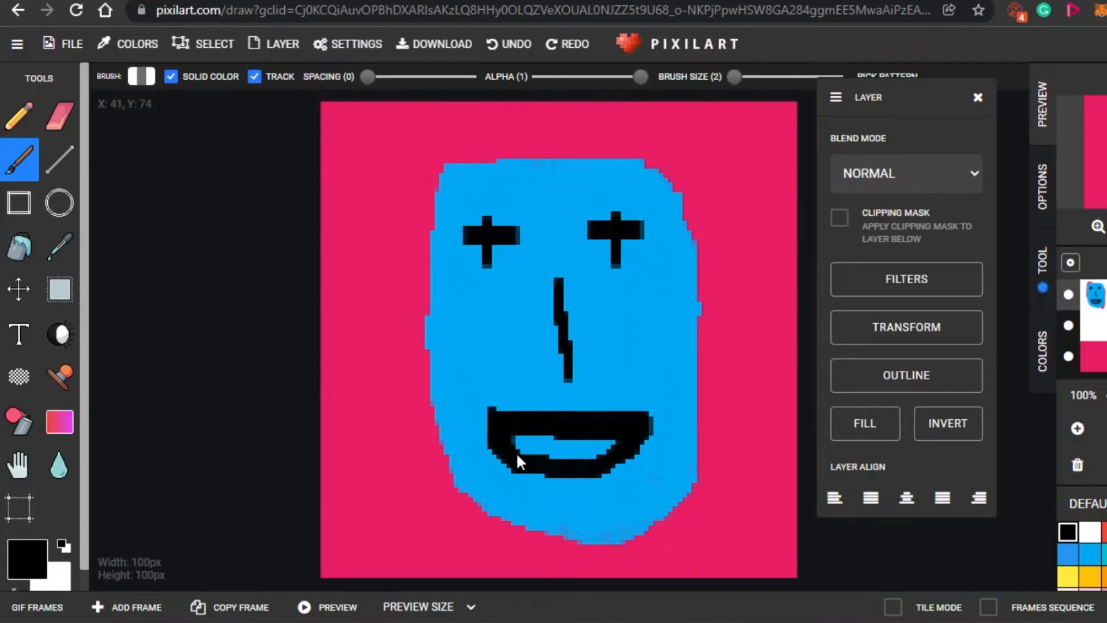
left_click_drag(616, 458, 522, 444)
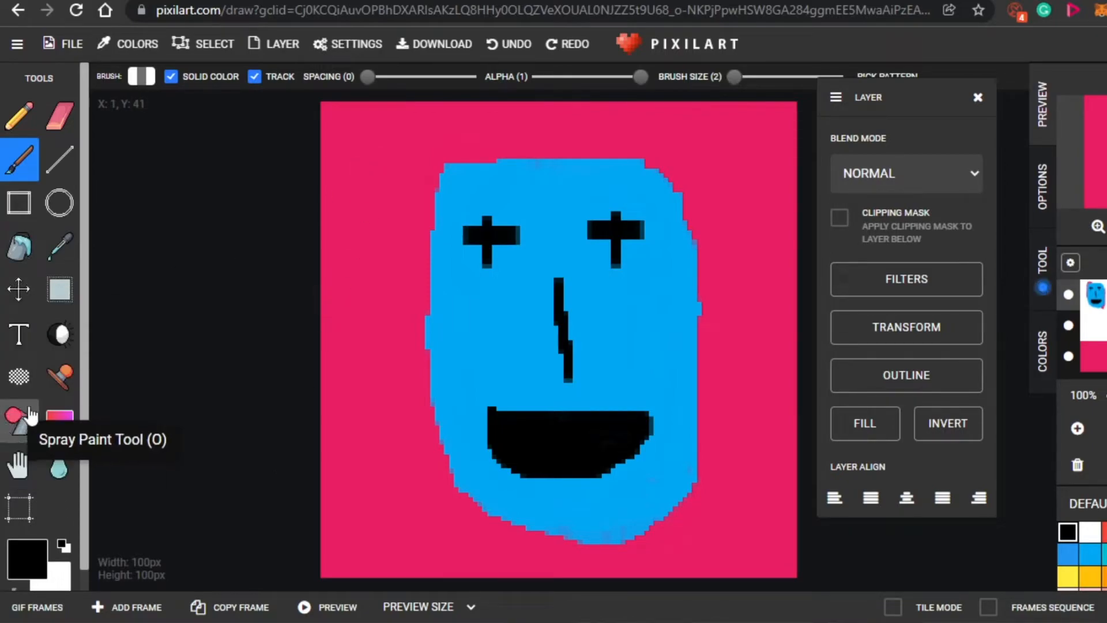
Open the stamp gallery and browse the new stamps down to the end of the list.
left_click(58, 382)
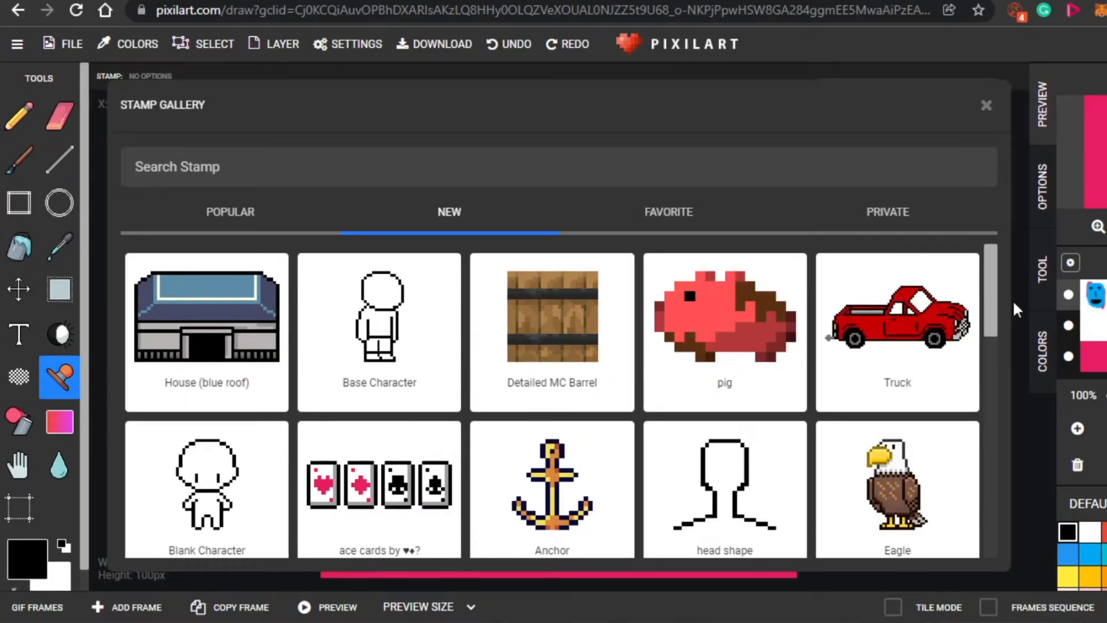
left_click_drag(989, 289, 984, 395)
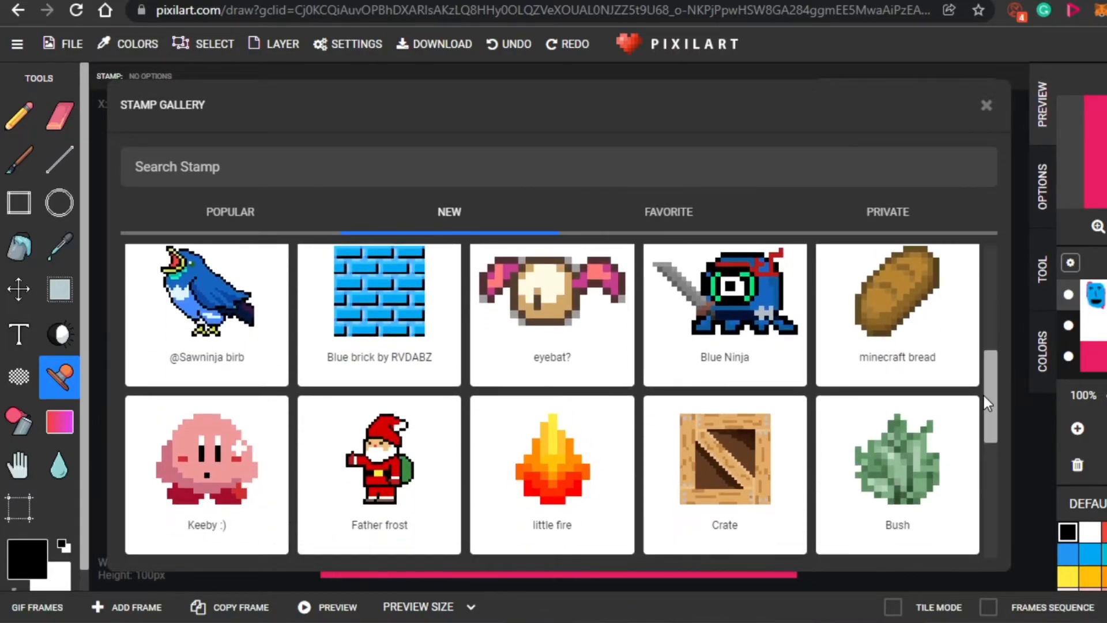
left_click_drag(984, 396, 991, 549)
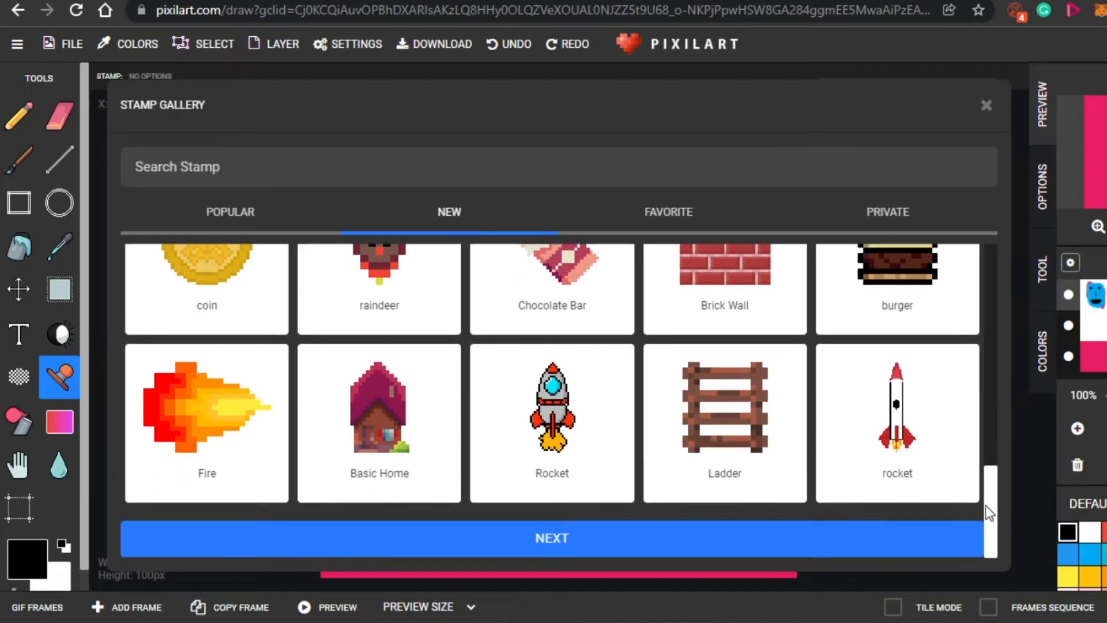
Add the Rocket stamp at 23 by 46 px and place it beside the lower left edge of the blue head.
left_click(578, 409)
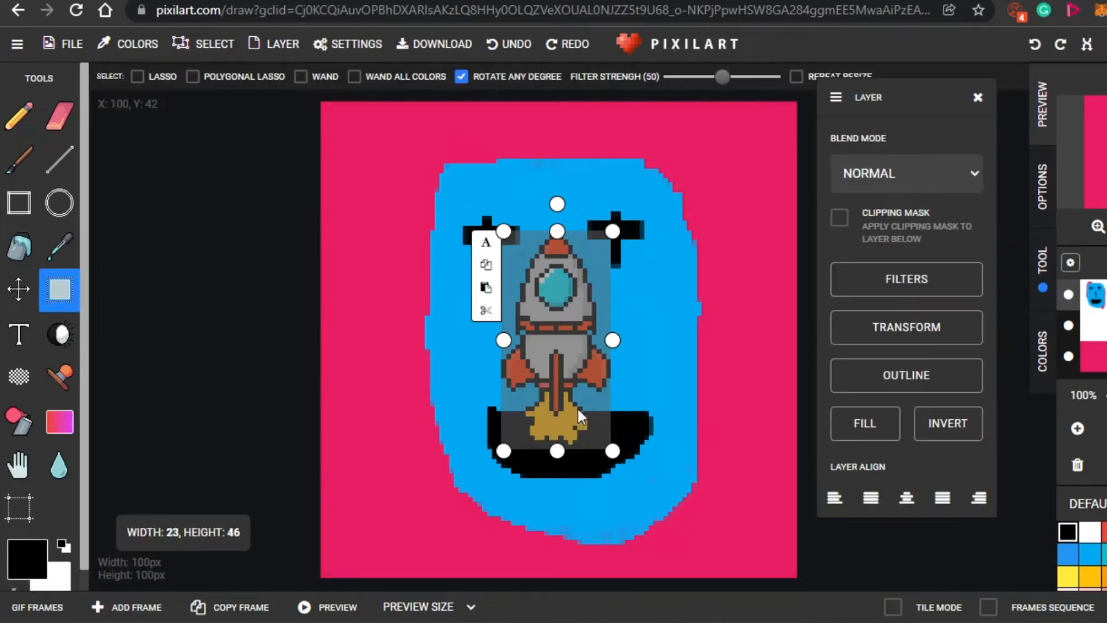
left_click_drag(563, 319, 401, 417)
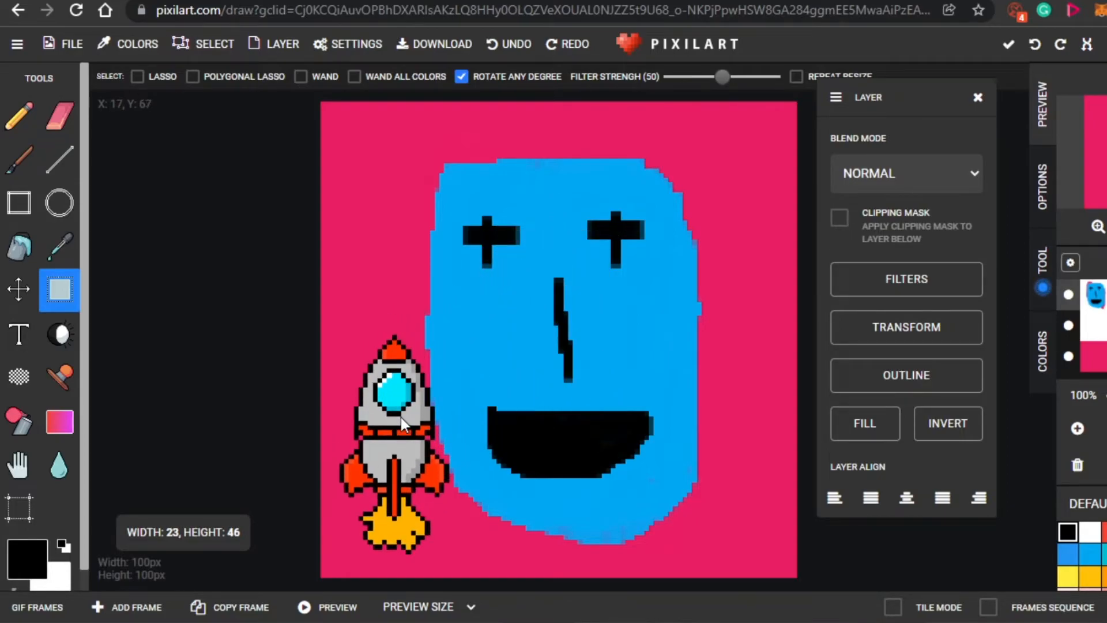
left_click(634, 306)
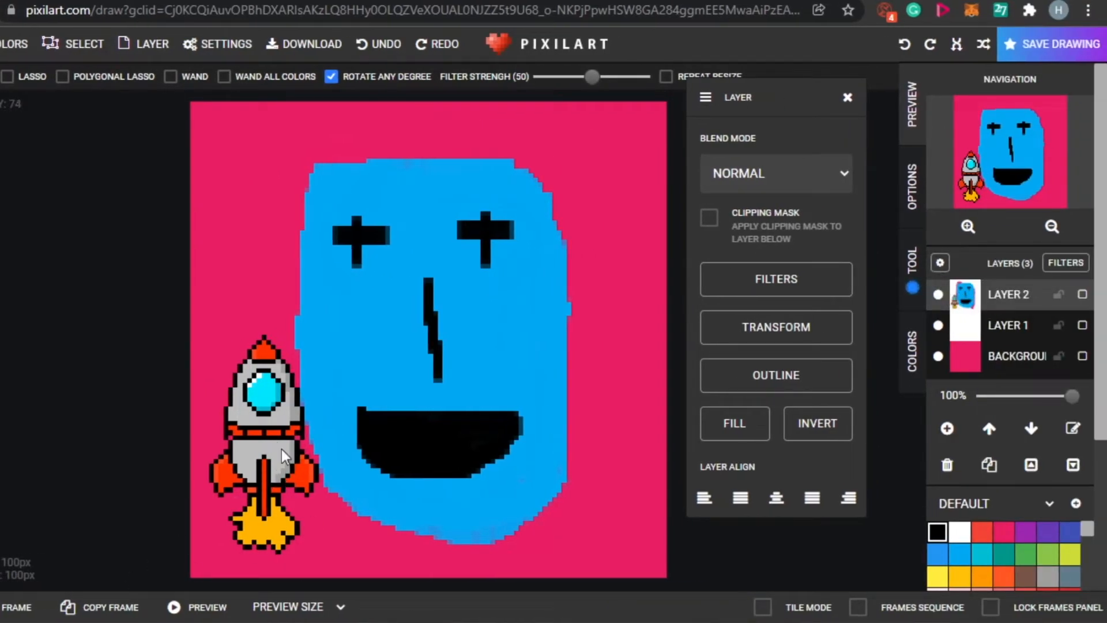
Delete Layer 2 with the face and rocket, and stamp a new Rocket in the centre of the pink canvas.
left_click(1083, 297)
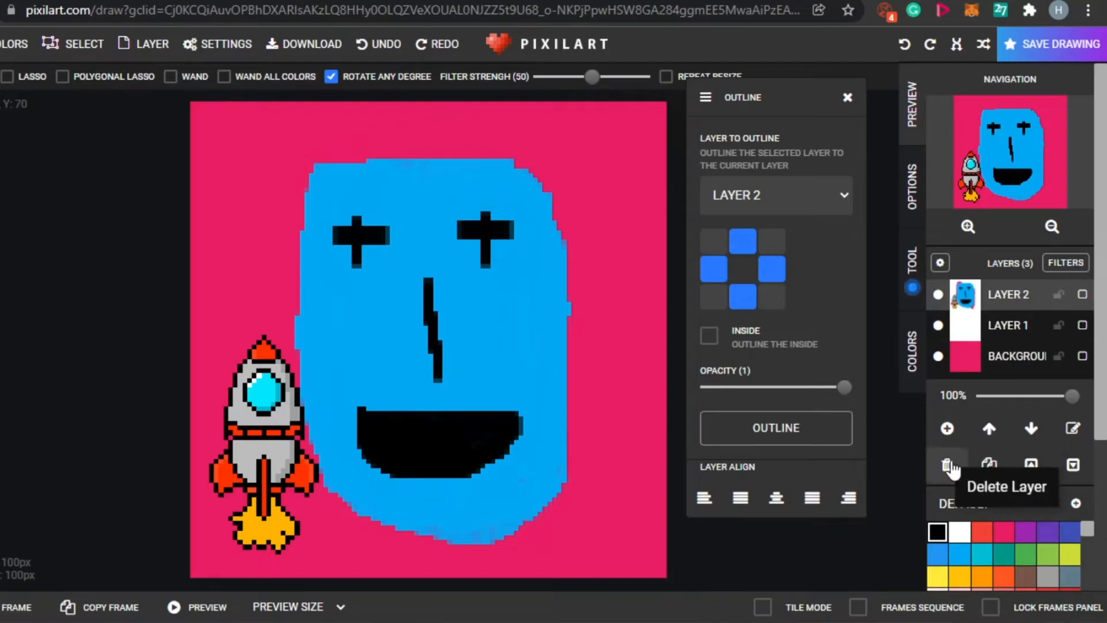
left_click(949, 466)
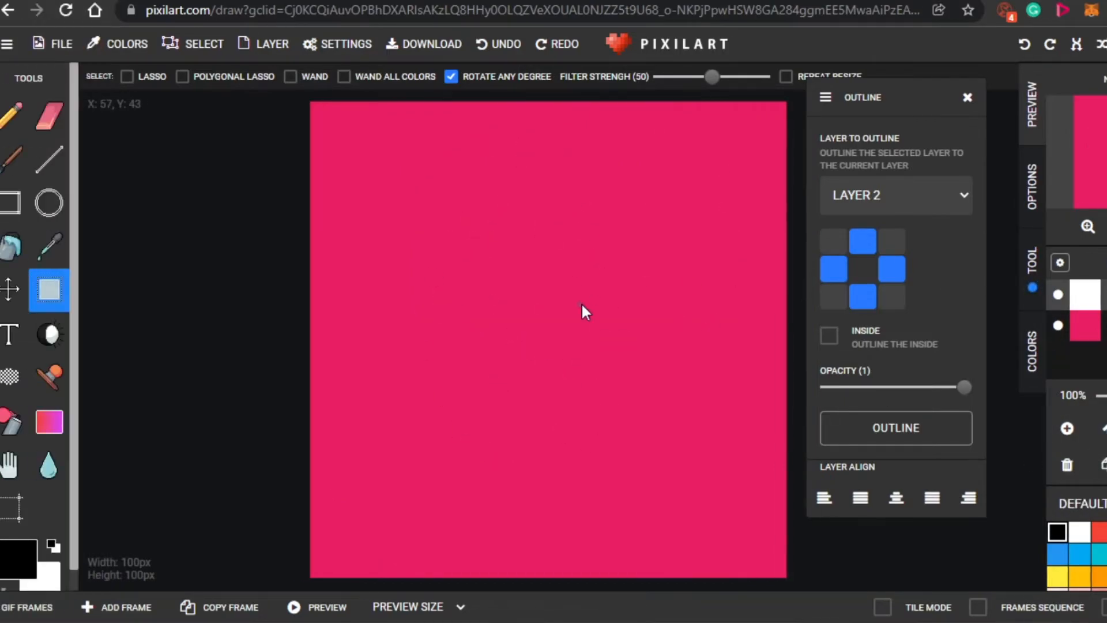
left_click(41, 381)
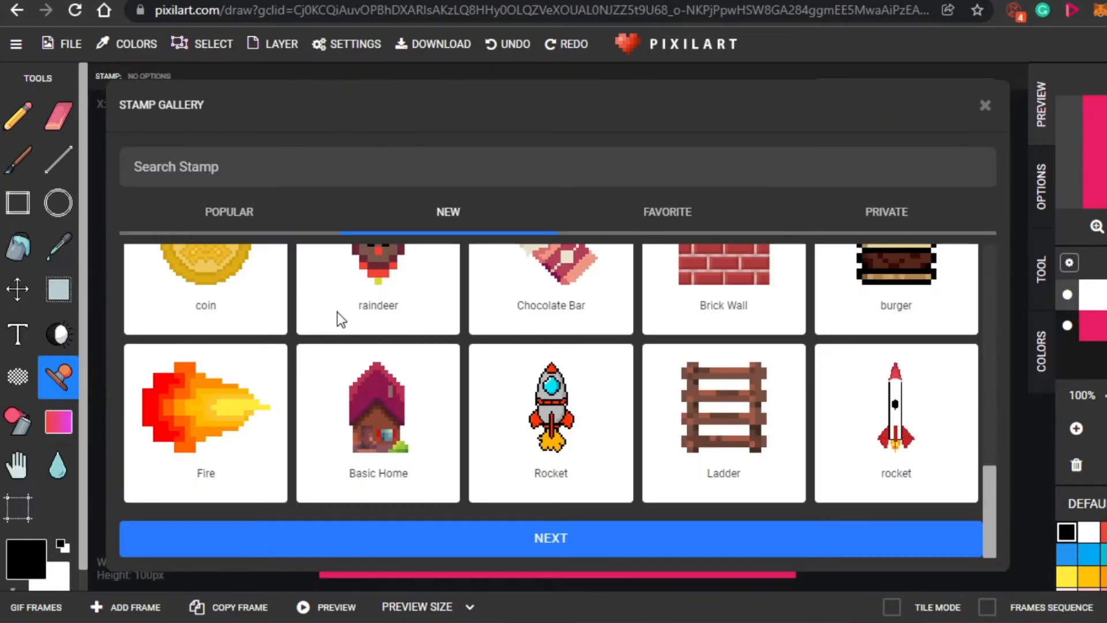
left_click(541, 399)
left_click(653, 271)
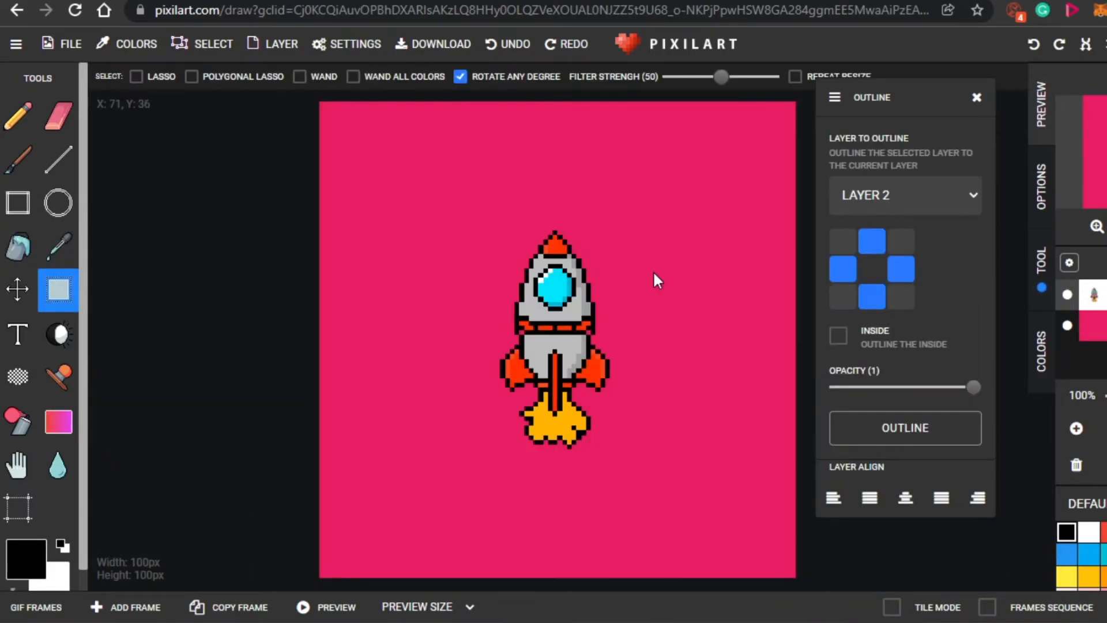
Move a 1 by 14 px strip of the rocket's body down over the flame, and nudge the whole layer slightly down and right.
left_click_drag(568, 313, 548, 396)
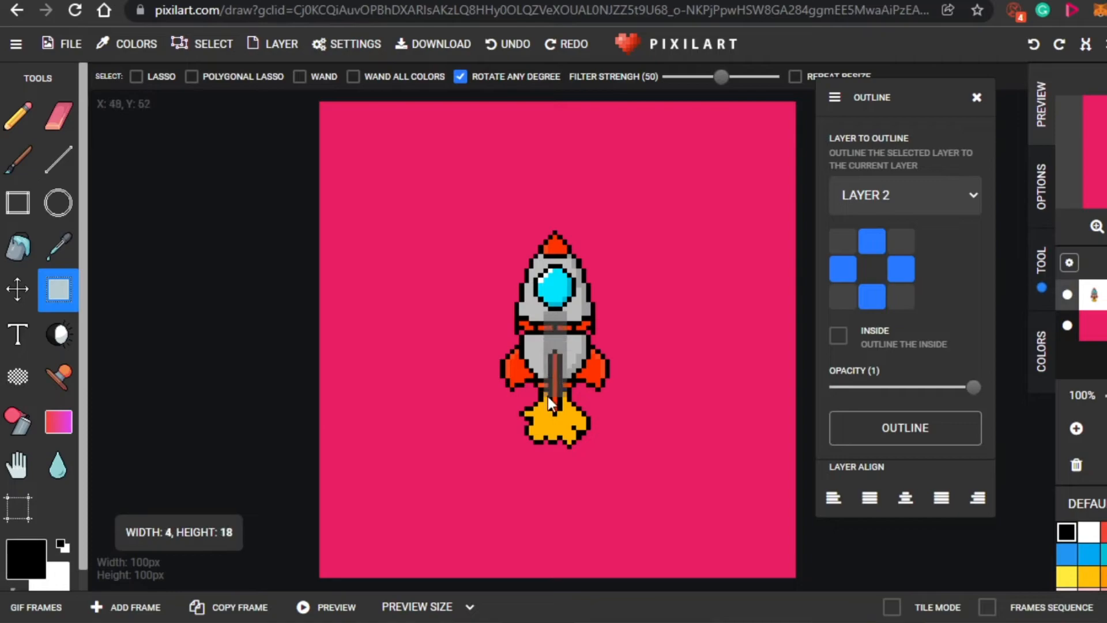
left_click(583, 307)
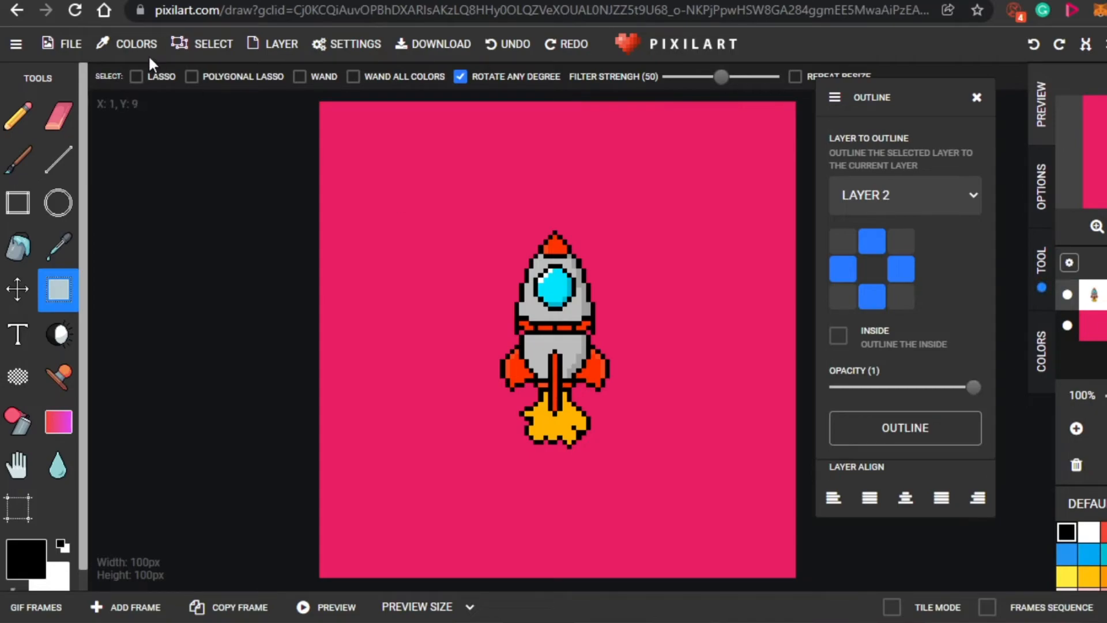
left_click_drag(556, 294, 562, 361)
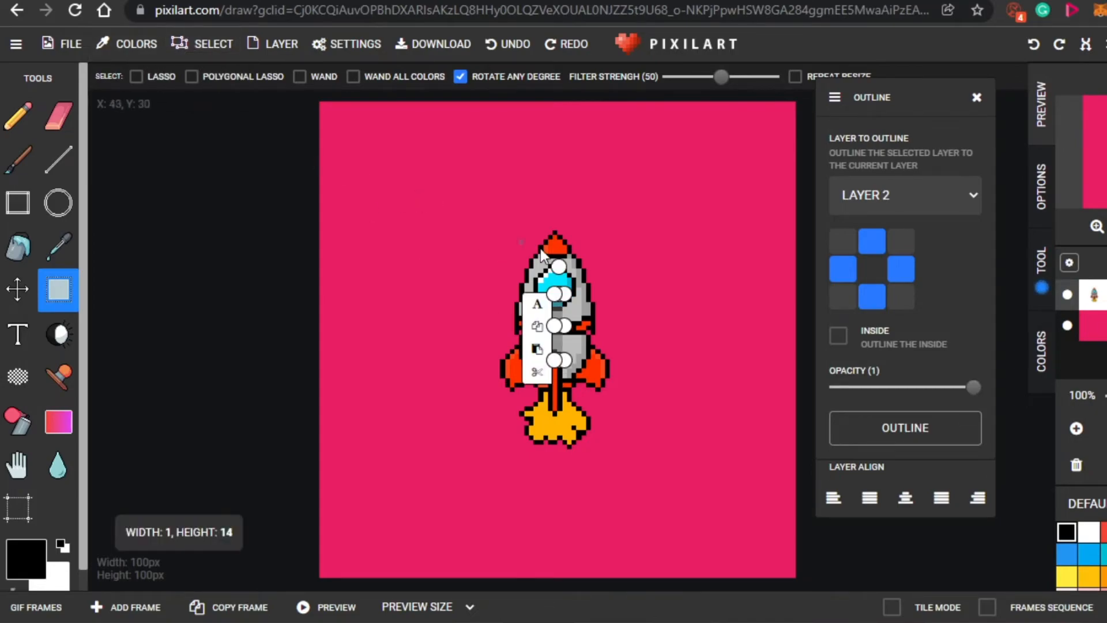
left_click(573, 266)
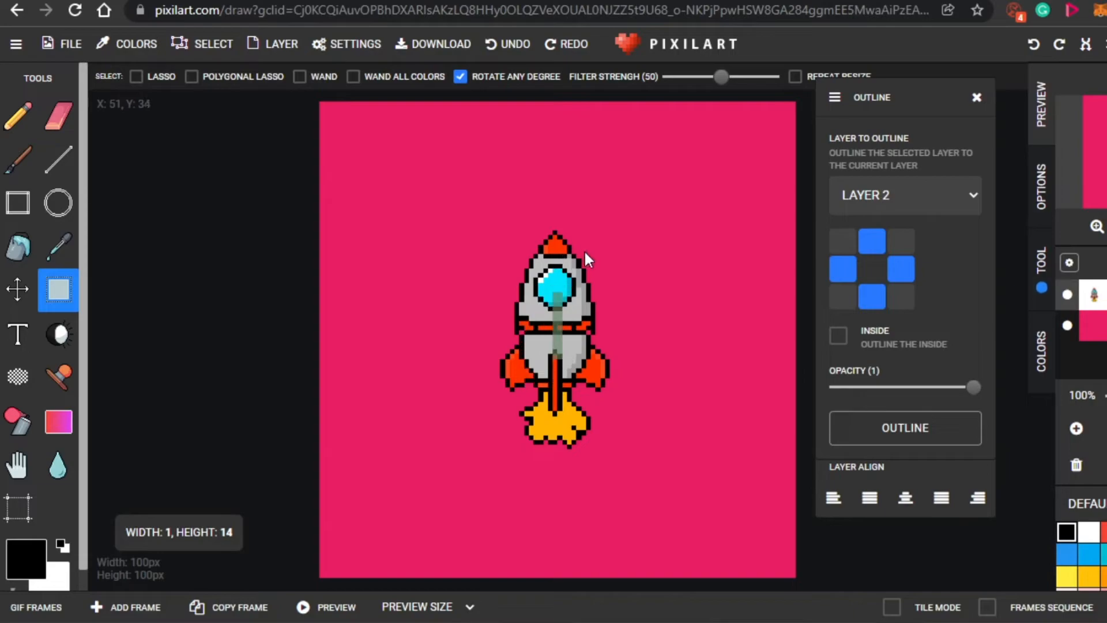
left_click_drag(557, 295, 572, 462)
left_click(18, 290)
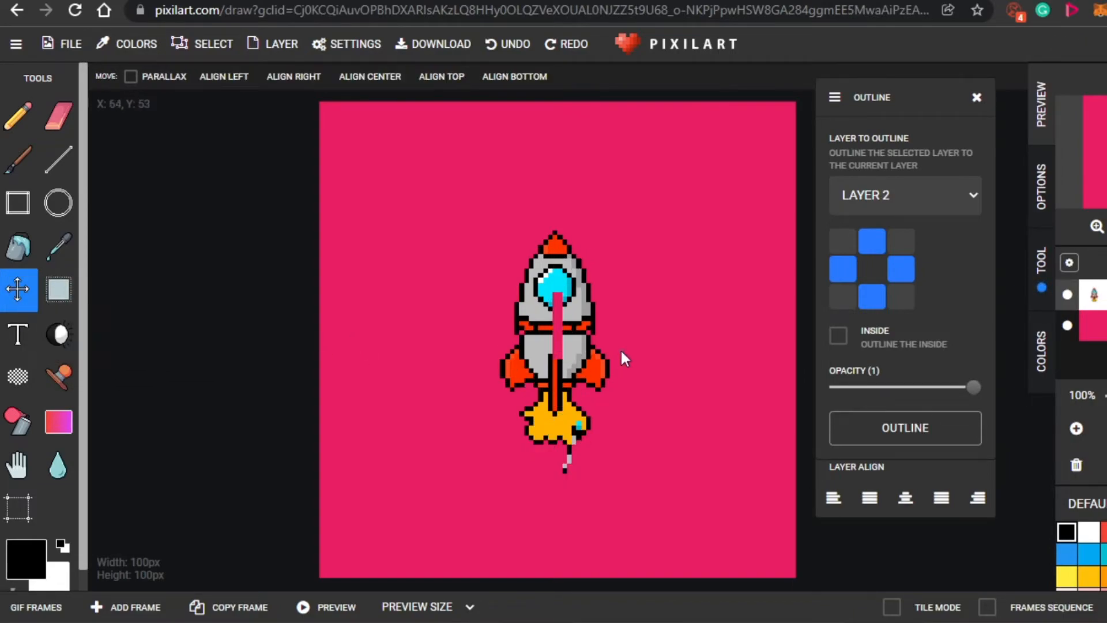
mouse_move(568, 327)
left_mouse_down()
mouse_move(560, 341)
mouse_move(577, 286)
mouse_move(575, 330)
mouse_move(549, 310)
mouse_move(566, 309)
mouse_move(568, 325)
left_mouse_up()
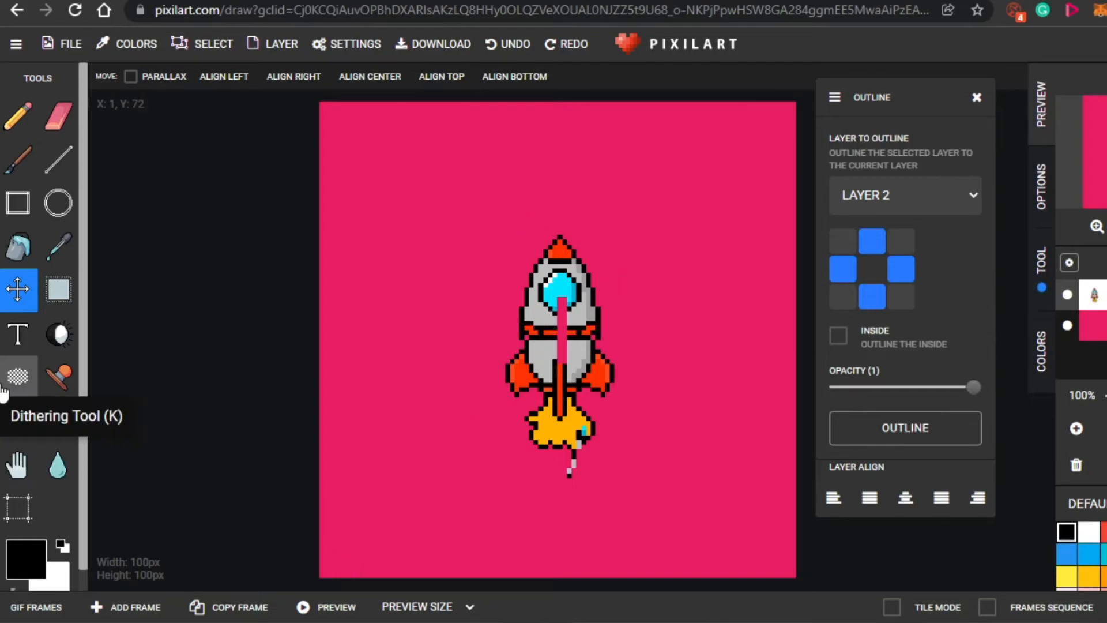
Add the Fire stamp, enlarge it to about 57 by 22 px and place it above the rocket.
left_click(58, 376)
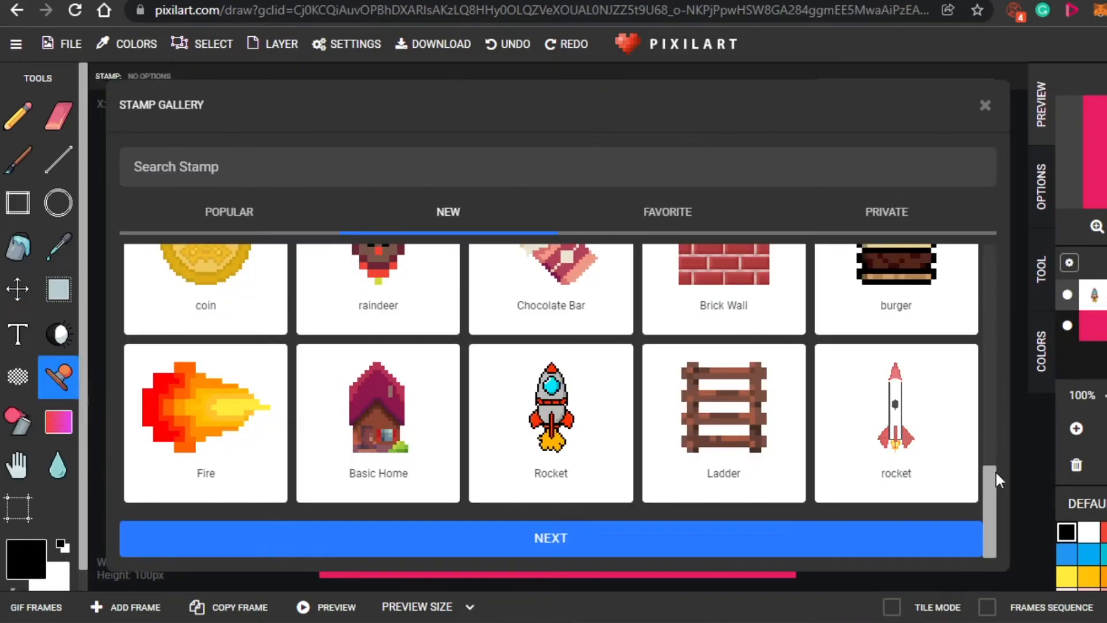
left_click_drag(989, 490, 996, 321)
scroll(993, 320, "down", 6)
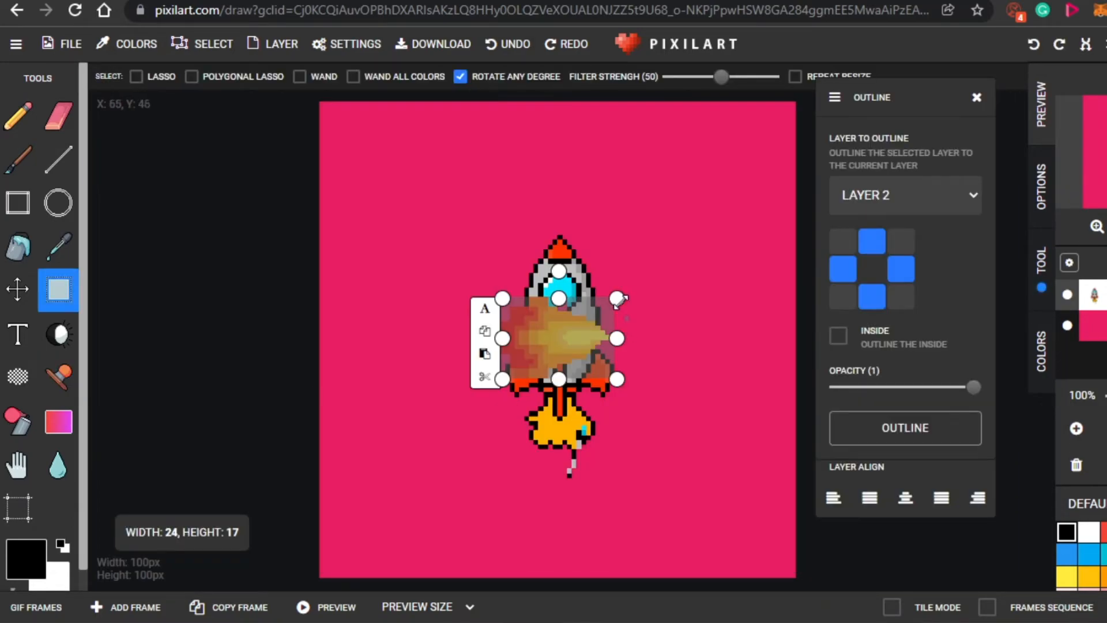
left_click_drag(617, 297, 613, 163)
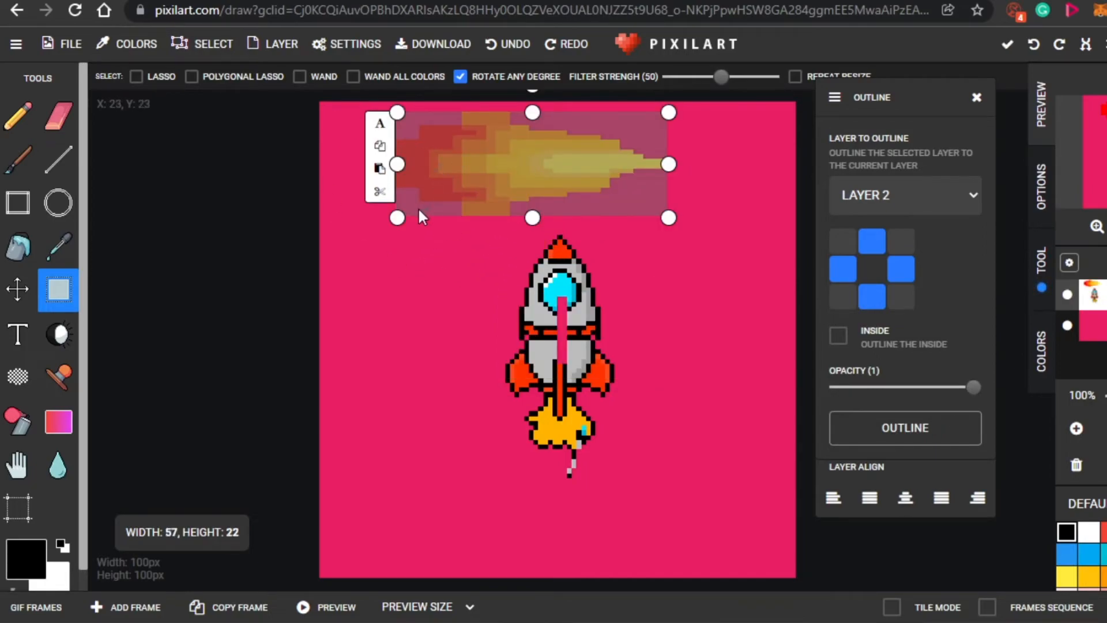
left_click(404, 342)
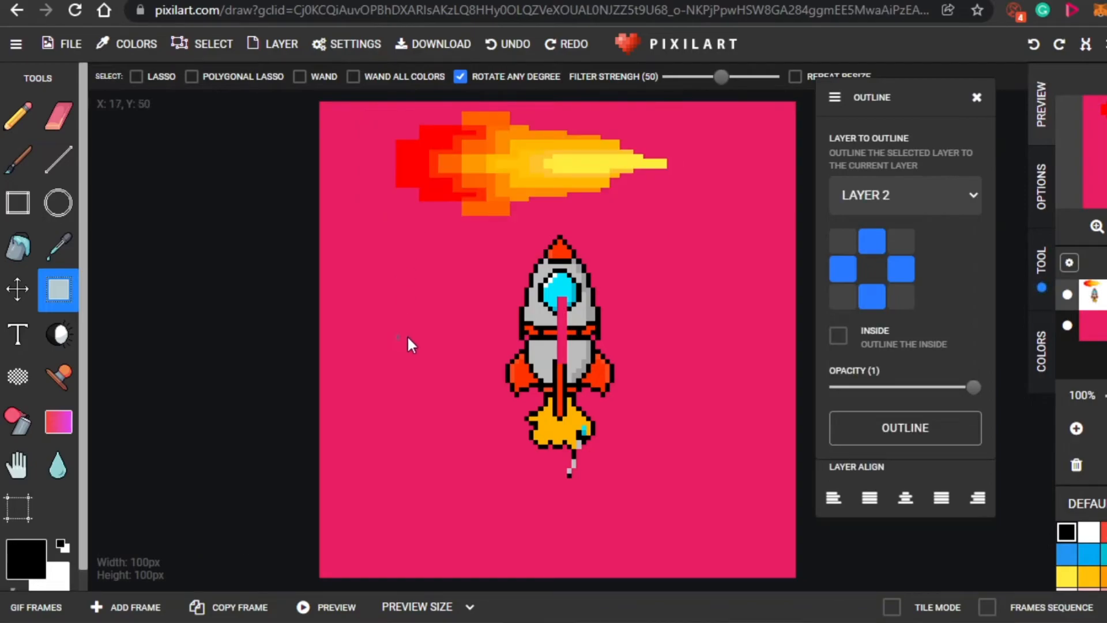
Shift the layer with the fire and rocket slightly down and to the right on the canvas.
left_click_drag(486, 146, 483, 195)
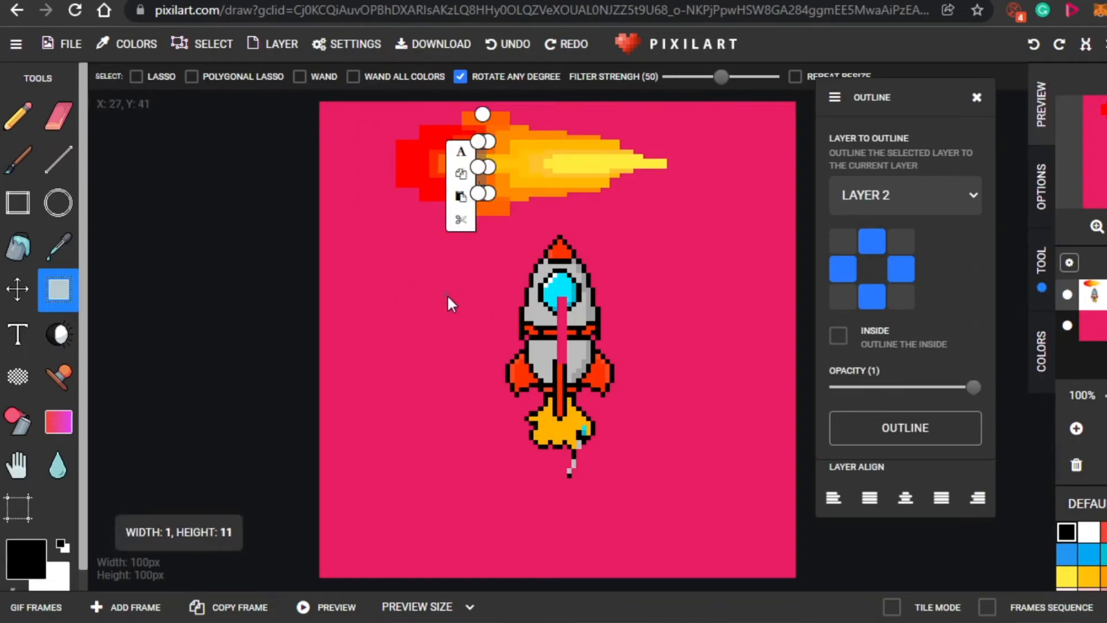
left_click(17, 289)
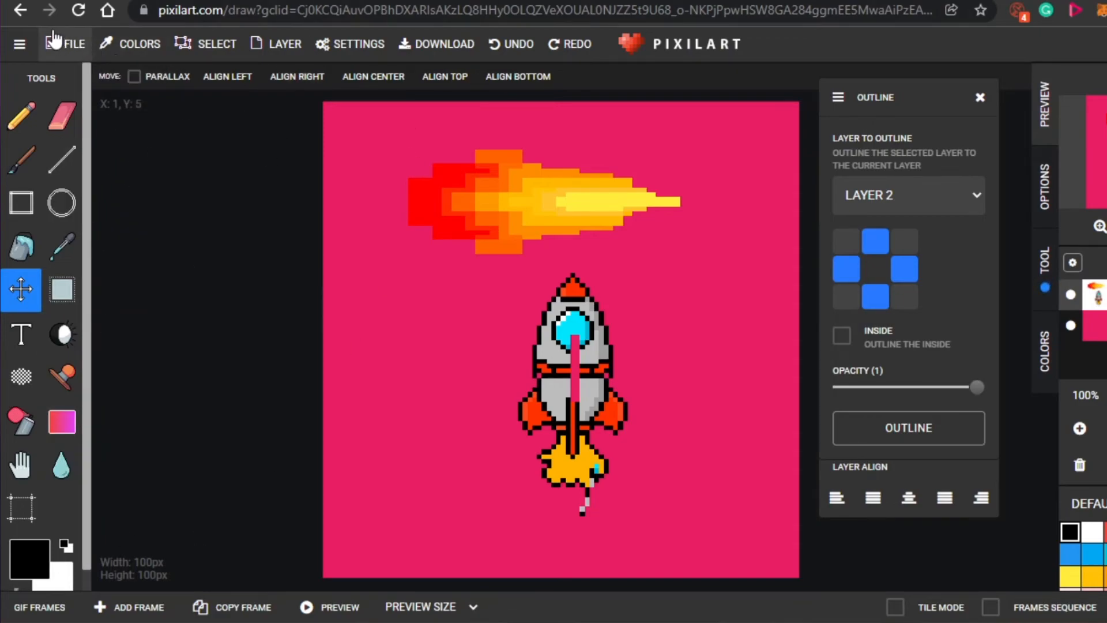
left_click(54, 41)
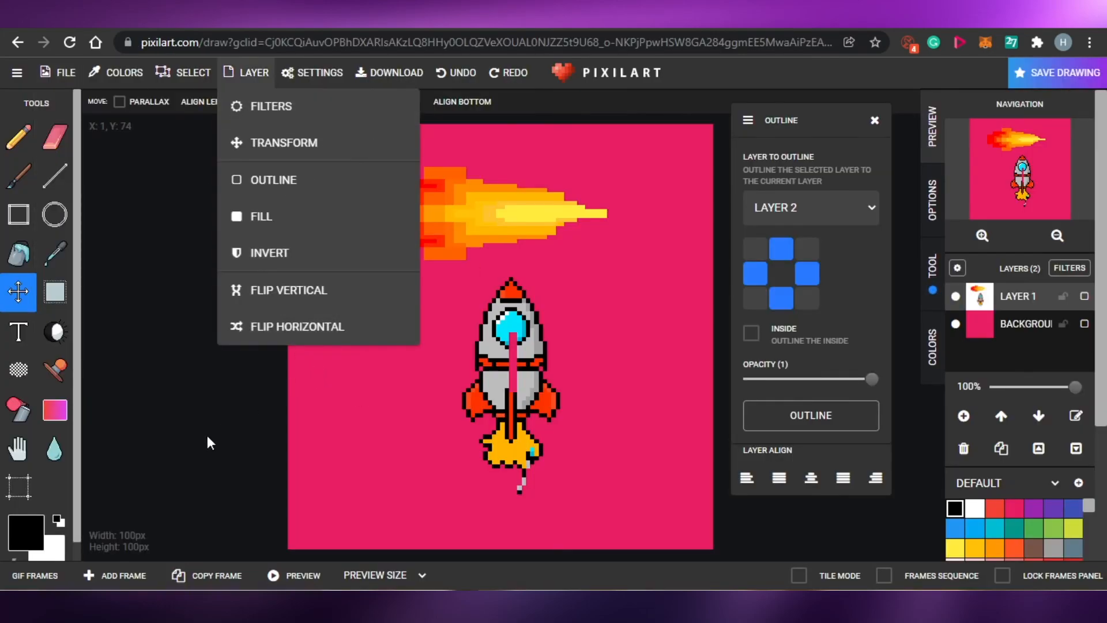
left_click(207, 435)
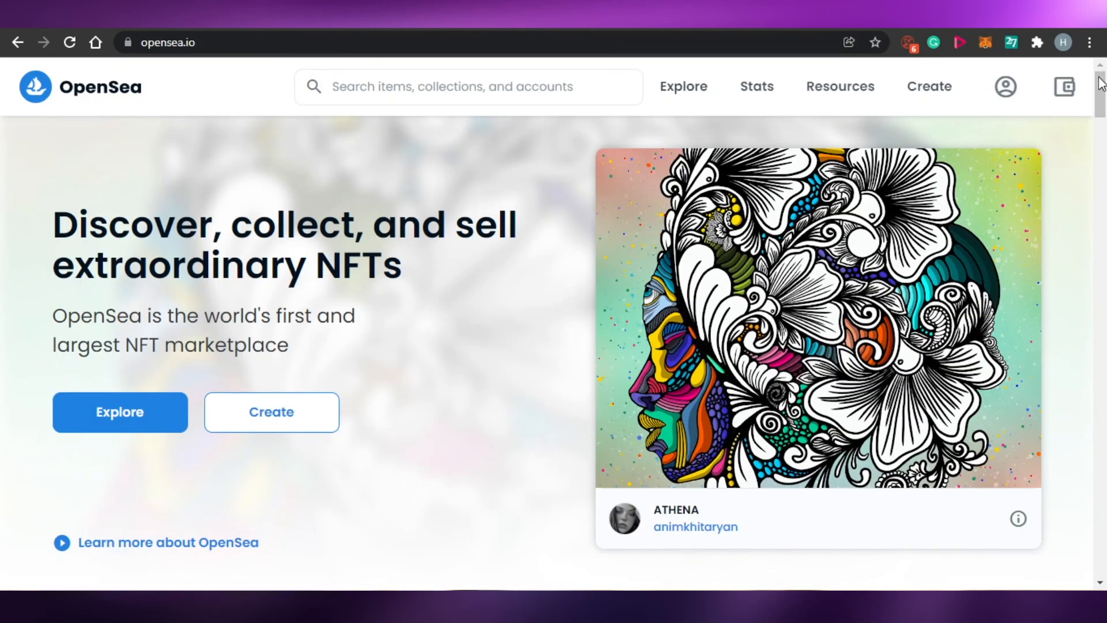
Look over the OpenSea homepage, including the sections on creating and selling NFTs and on trending collections.
scroll(1105, 171, "down", 10)
scroll(1105, 172, "down", 20)
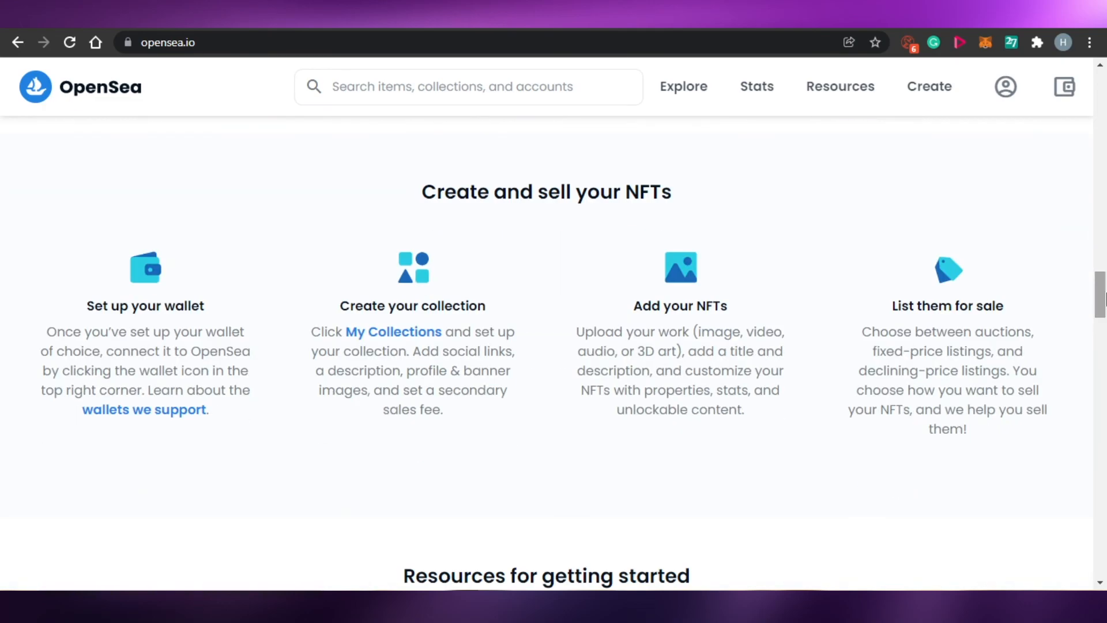
left_click_drag(1105, 297, 1105, 346)
left_click_drag(1106, 405, 1105, 461)
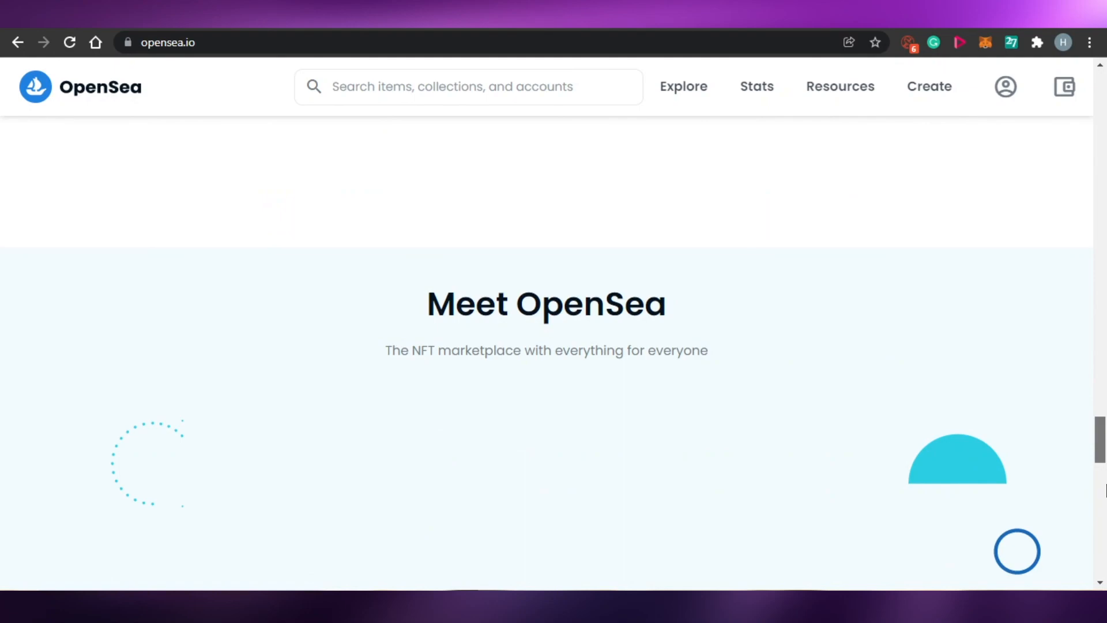
left_click_drag(1105, 394, 1105, 243)
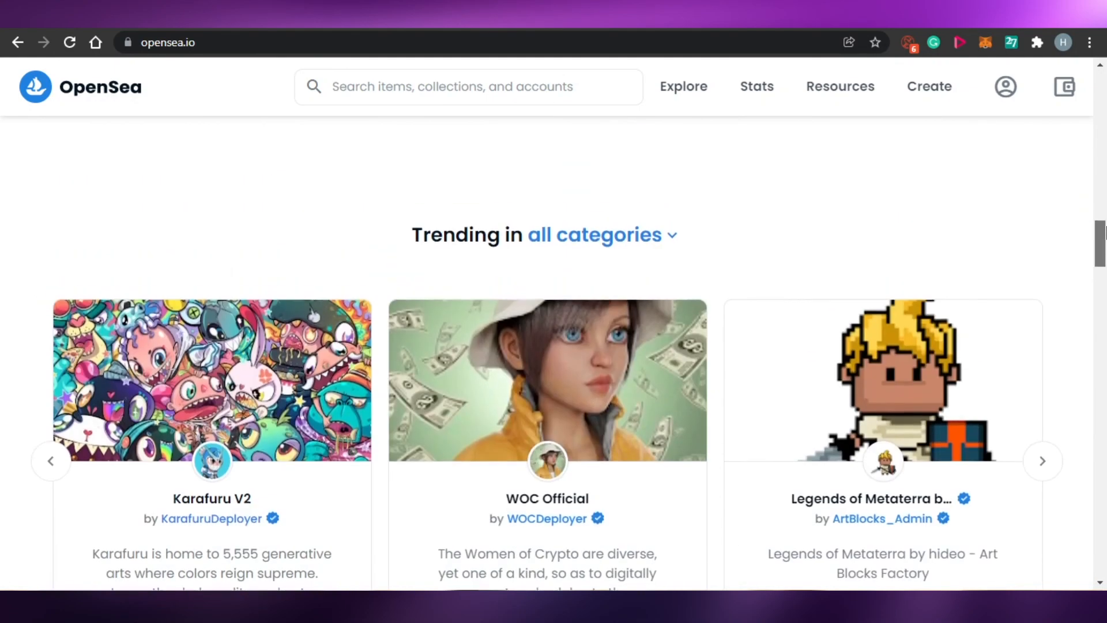